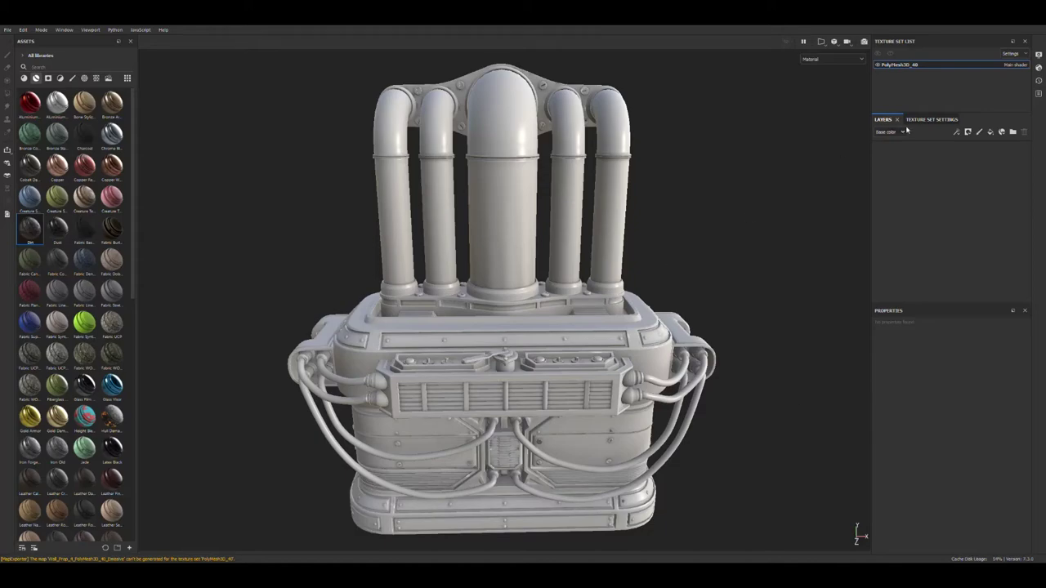
Add Fill layer 1 with an ID colour-selection mask covering about ten colours, then add Fill layer 2.
{"action": "left_click", "coordinate": [990, 132]}
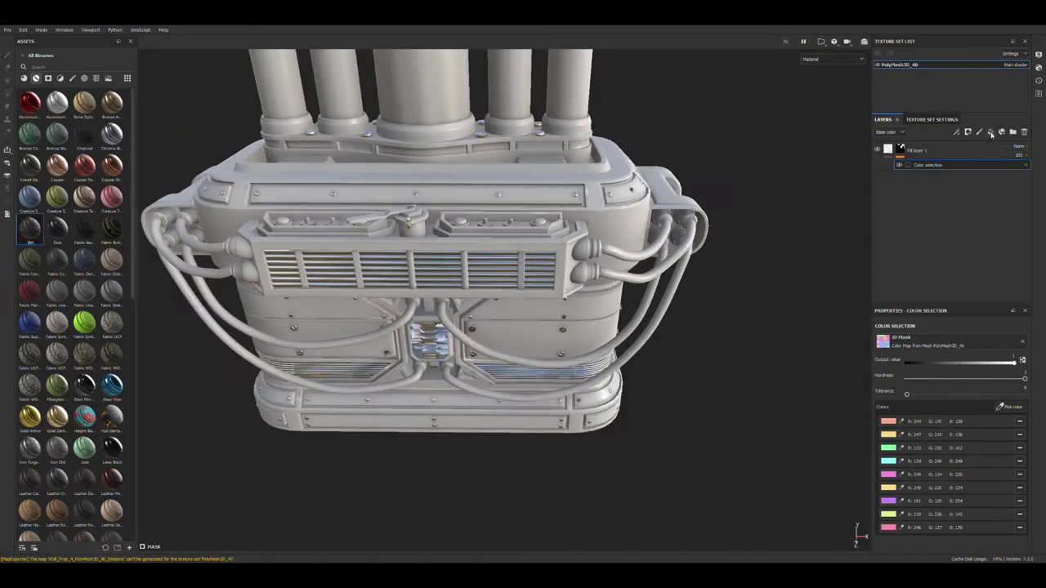
{"action": "left_click", "coordinate": [991, 134]}
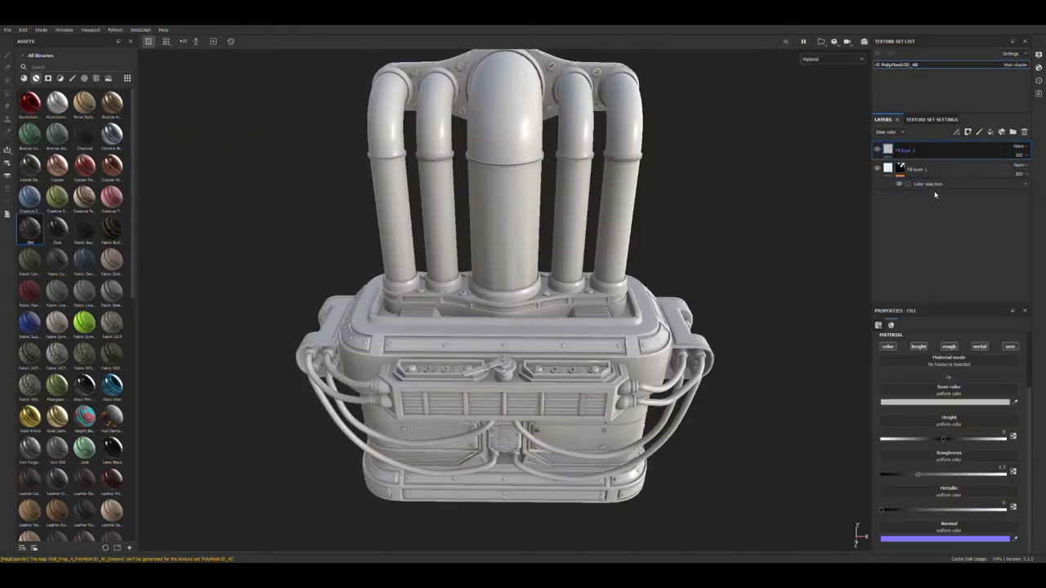
Mask Fill layer 2 to the pipes and central column with a glossy blue fill.
{"action": "left_click", "coordinate": [594, 347]}
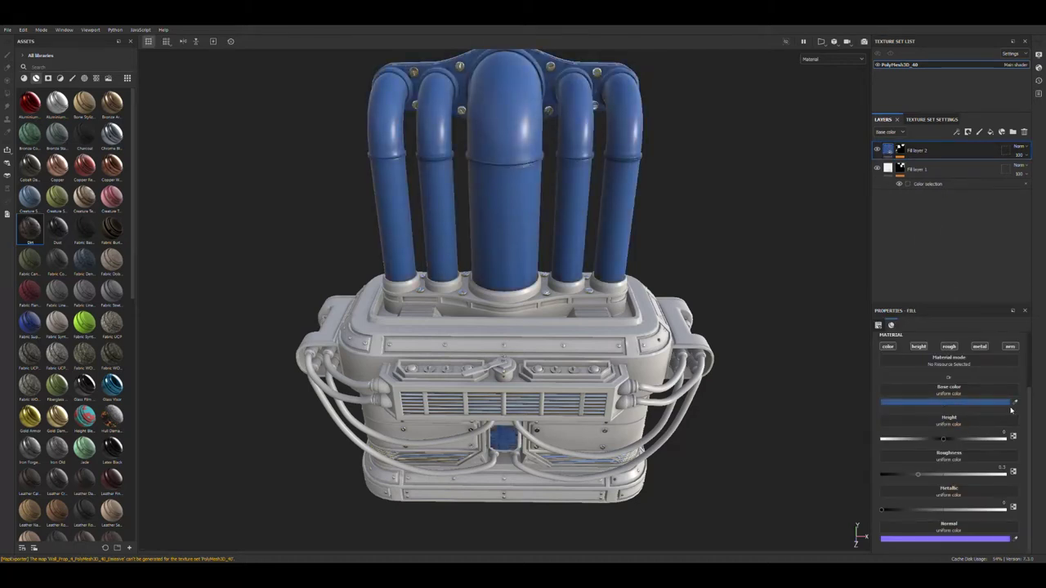
{"action": "key", "text": "ctrl+v"}
{"action": "key", "text": "ctrl+z"}
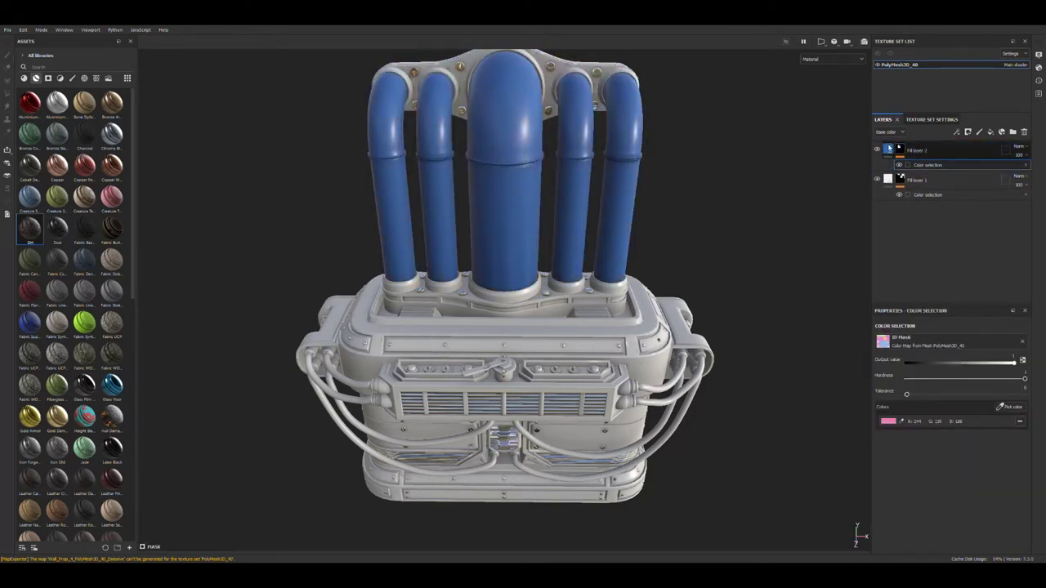
Add Fill layer 3 on top with a pasted colour-selection mask.
{"action": "left_click", "coordinate": [968, 133]}
{"action": "key", "text": "ctrl+v"}
{"action": "left_click", "coordinate": [1010, 407]}
Pick the cables' ID colour for Fill layer 3's mask and make the fill yellow.
{"action": "left_click", "coordinate": [1014, 409]}
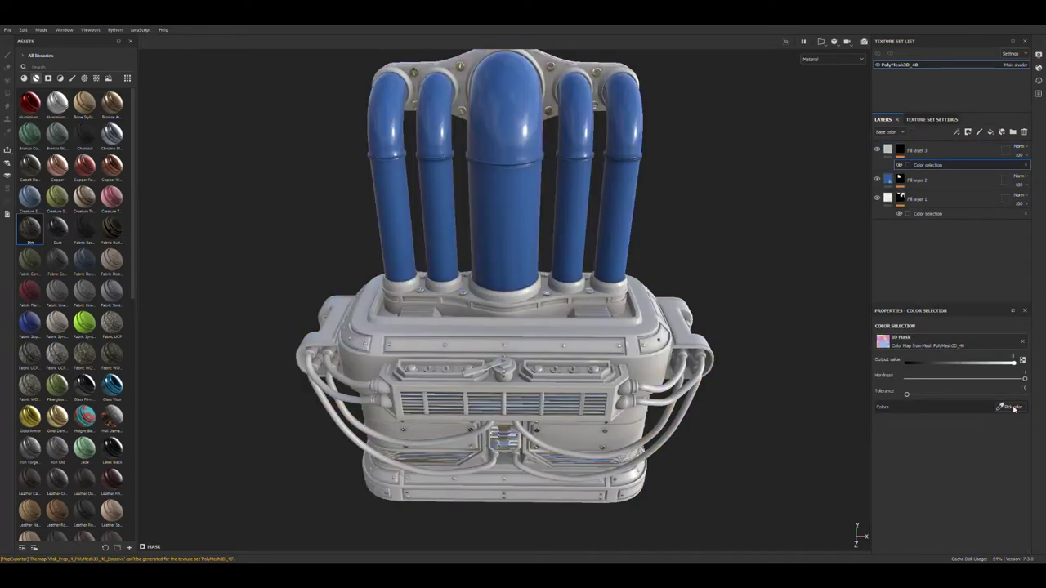
{"action": "left_click", "coordinate": [482, 223]}
{"action": "left_click", "coordinate": [894, 157]}
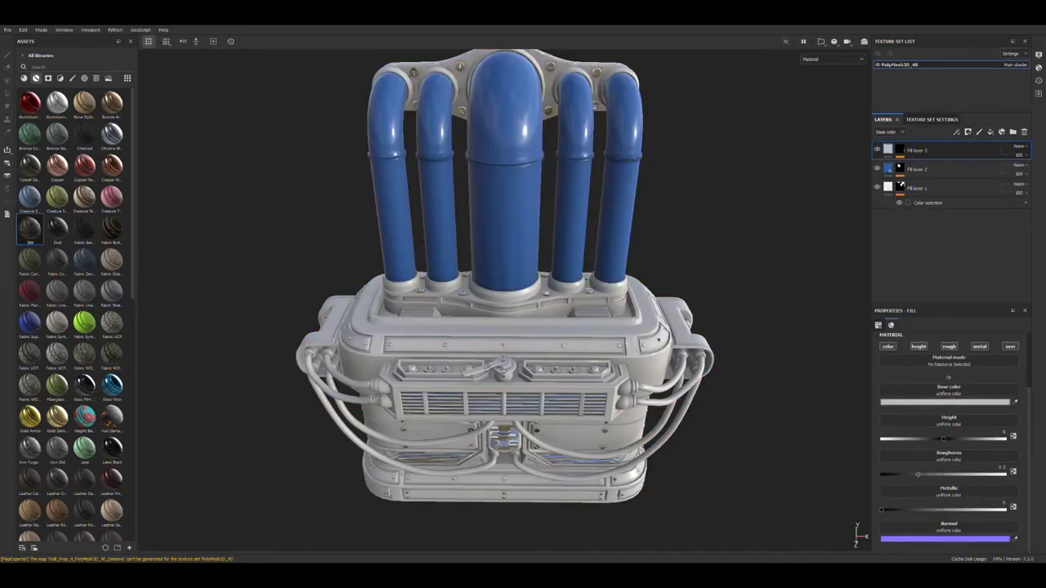
Create Folder 1 and copy Fill layer 3's colour-selection mask onto it.
{"action": "left_click_drag", "start_coordinate": [785, 303], "coordinate": [895, 268], "text": "alt"}
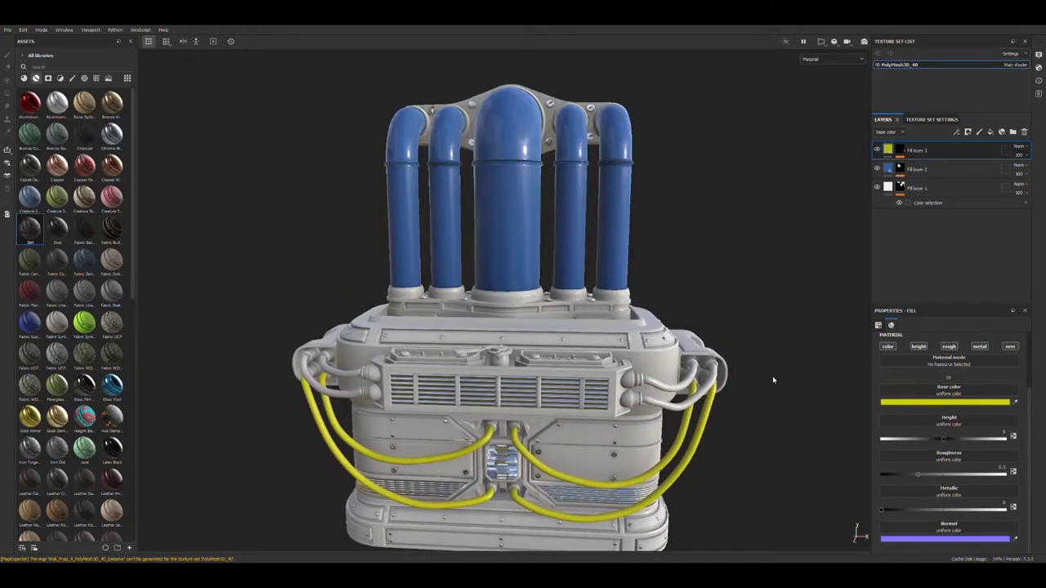
{"action": "scroll", "coordinate": [733, 379], "scroll_direction": "up", "scroll_amount": 3}
{"action": "left_click_drag", "start_coordinate": [733, 380], "coordinate": [823, 224], "text": "alt"}
{"action": "left_click", "coordinate": [1013, 132]}
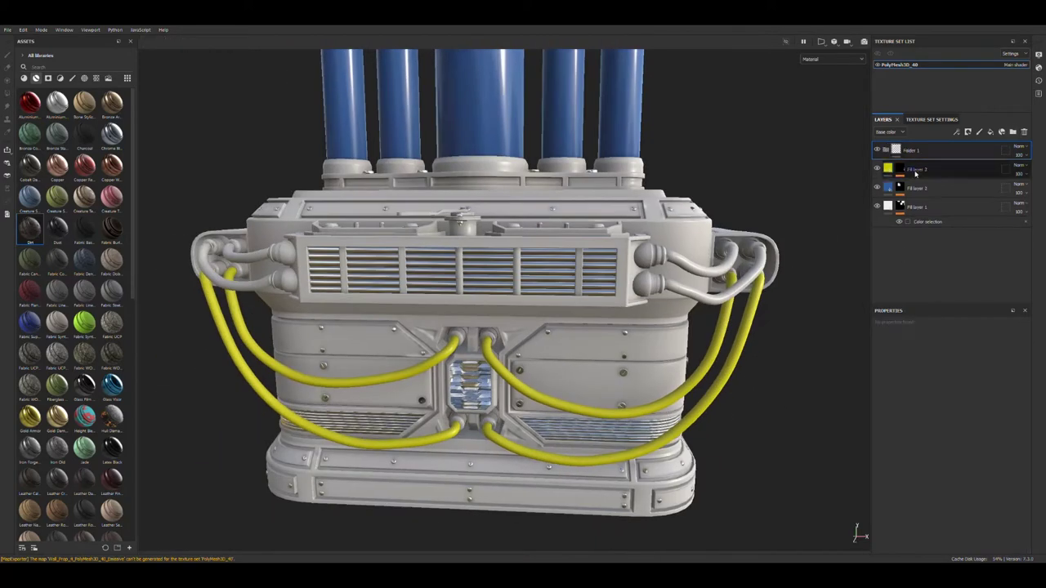
{"action": "left_click_drag", "start_coordinate": [908, 168], "coordinate": [908, 151]}
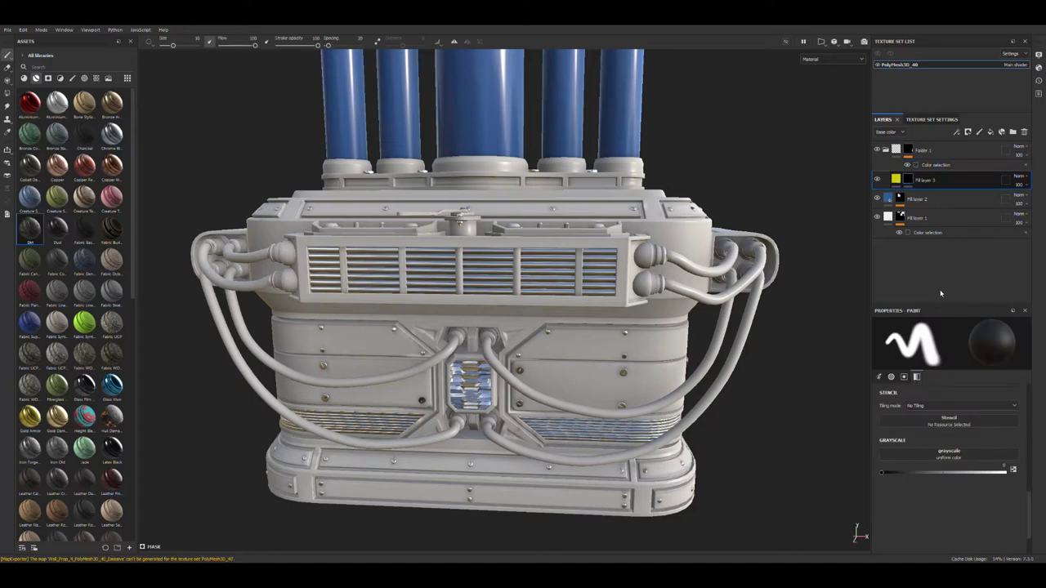
Add Fill layer 4 with colour, roughness, metallic and normal off, keeping only height.
{"action": "left_click", "coordinate": [990, 132]}
{"action": "left_click", "coordinate": [888, 346]}
{"action": "left_click", "coordinate": [949, 346]}
{"action": "left_click", "coordinate": [979, 347]}
{"action": "left_click", "coordinate": [1011, 346]}
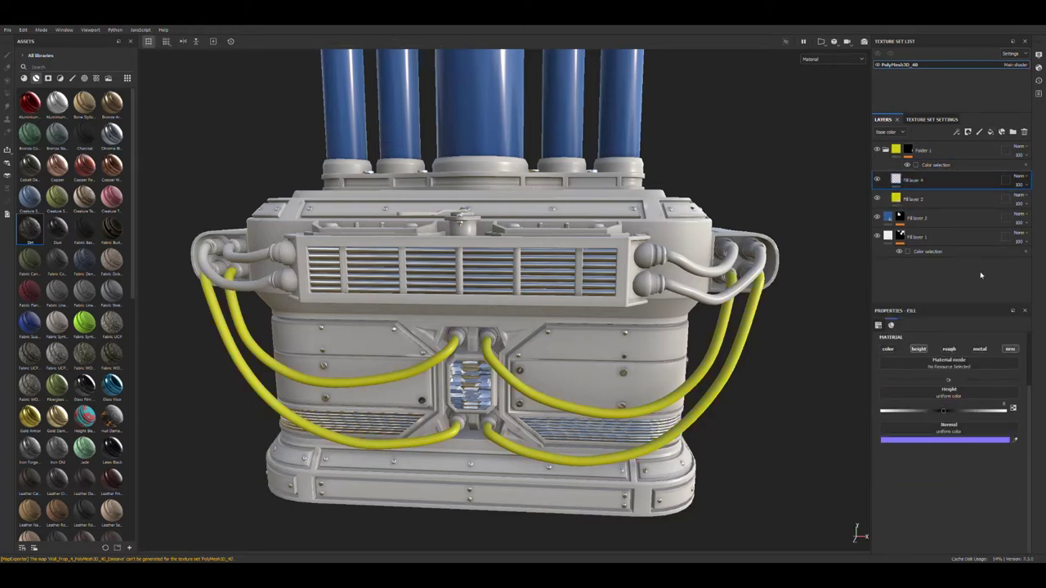
Try the Vent Capsule Horizontal pattern in Fill layer 4's grayscale, then remove it.
{"action": "left_click", "coordinate": [907, 179]}
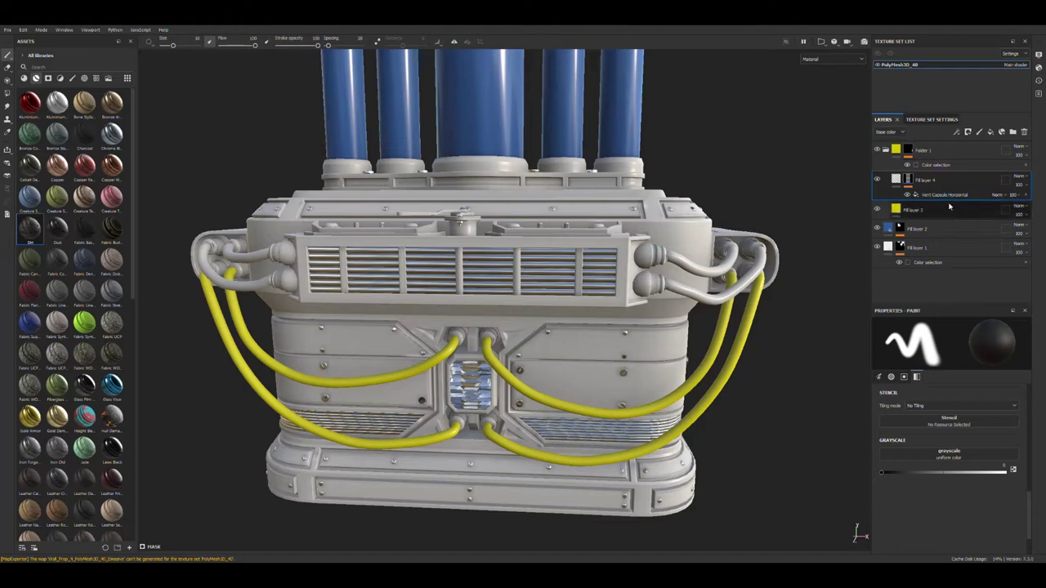
{"action": "scroll", "coordinate": [491, 294], "scroll_direction": "up", "scroll_amount": 3}
{"action": "left_click", "coordinate": [896, 179]}
{"action": "left_click", "coordinate": [908, 180]}
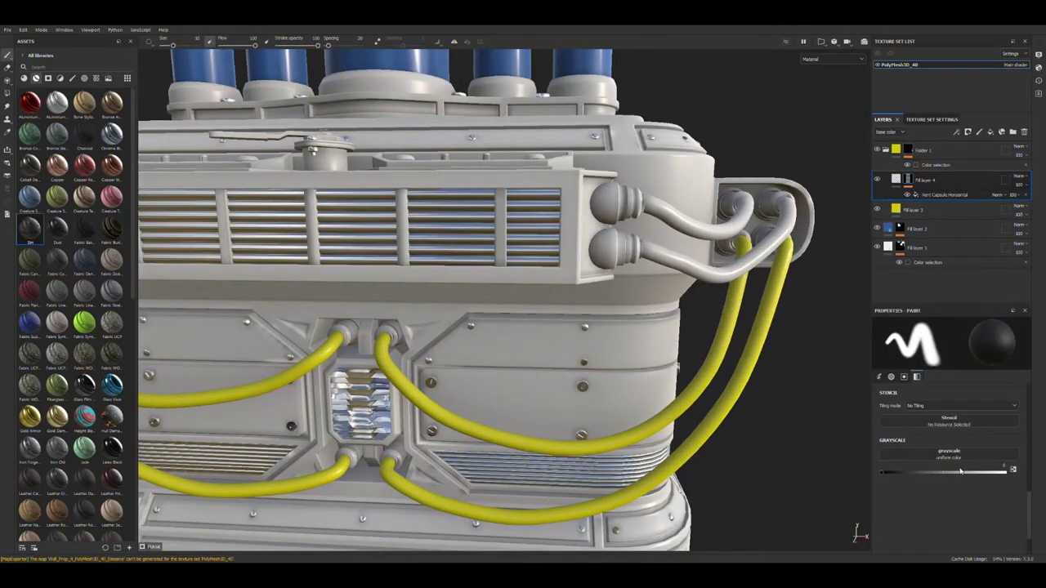
{"action": "left_click", "coordinate": [957, 194]}
{"action": "scroll", "coordinate": [954, 383], "scroll_direction": "up", "scroll_amount": 2}
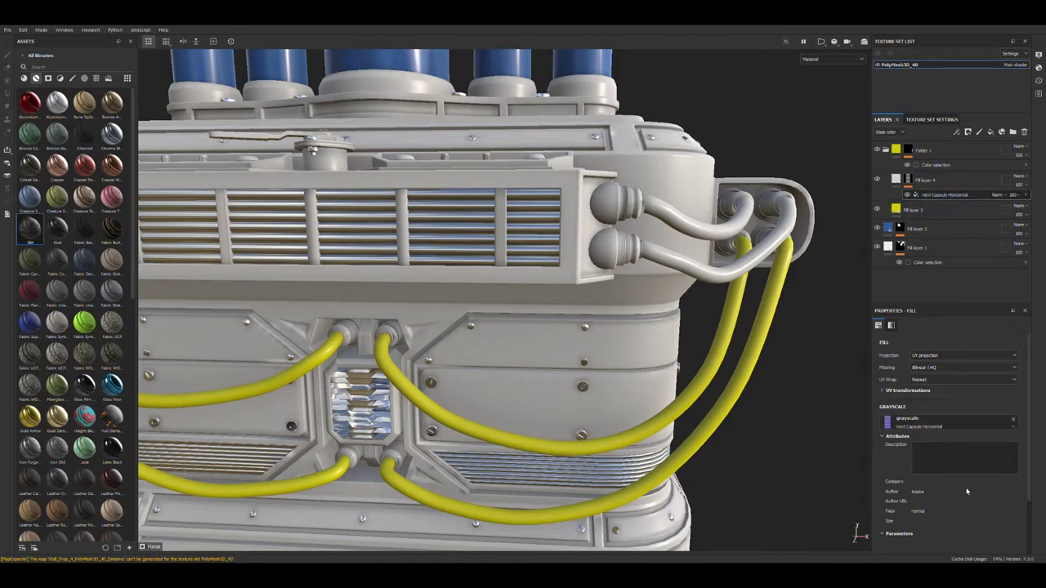
{"action": "left_click", "coordinate": [950, 183]}
{"action": "left_click", "coordinate": [947, 187]}
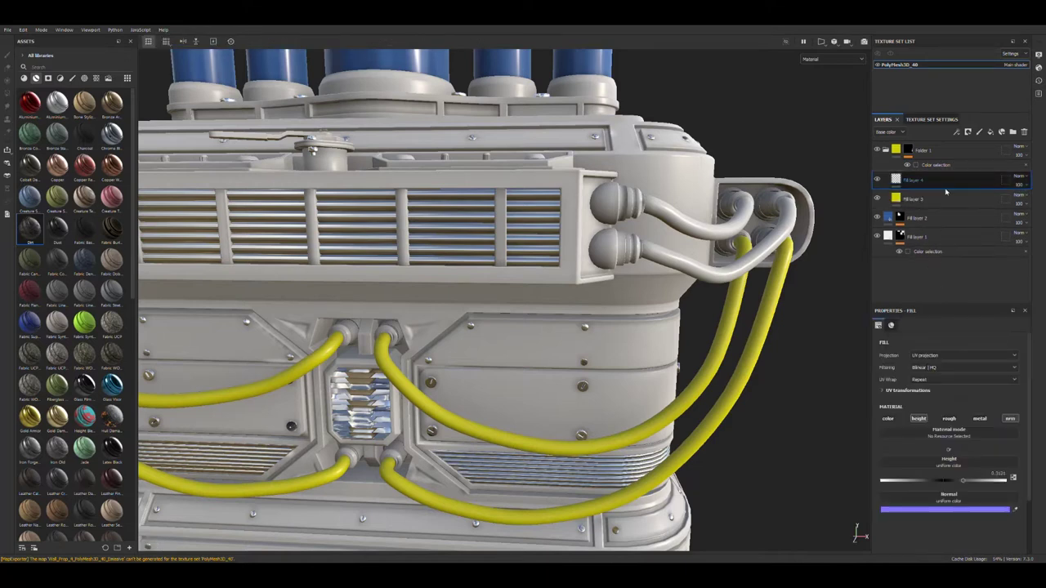
Apply the Grid Crossed pattern to Fill layer 4's height grayscale.
{"action": "left_click", "coordinate": [903, 181]}
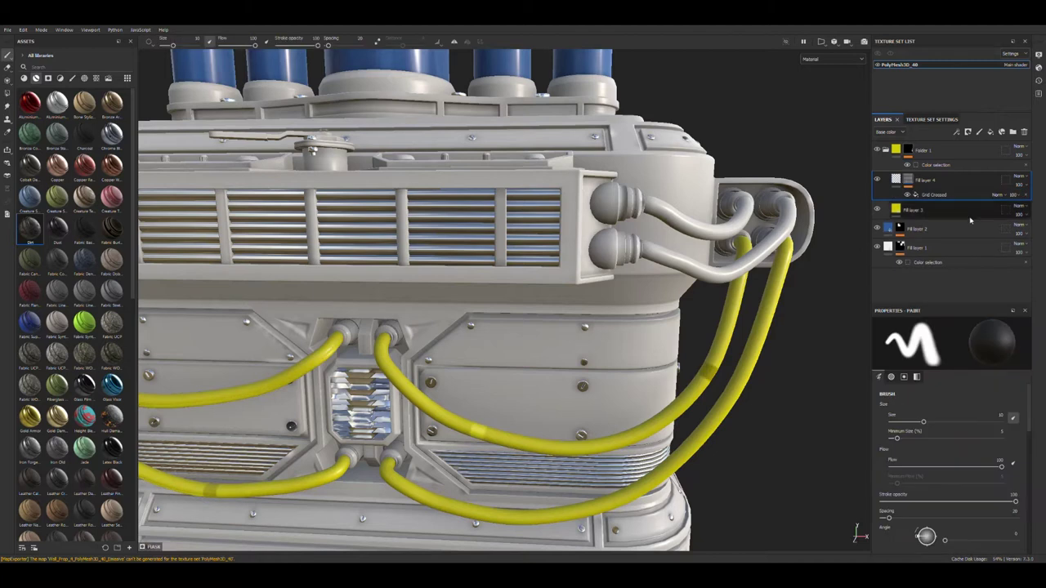
{"action": "left_click", "coordinate": [949, 196]}
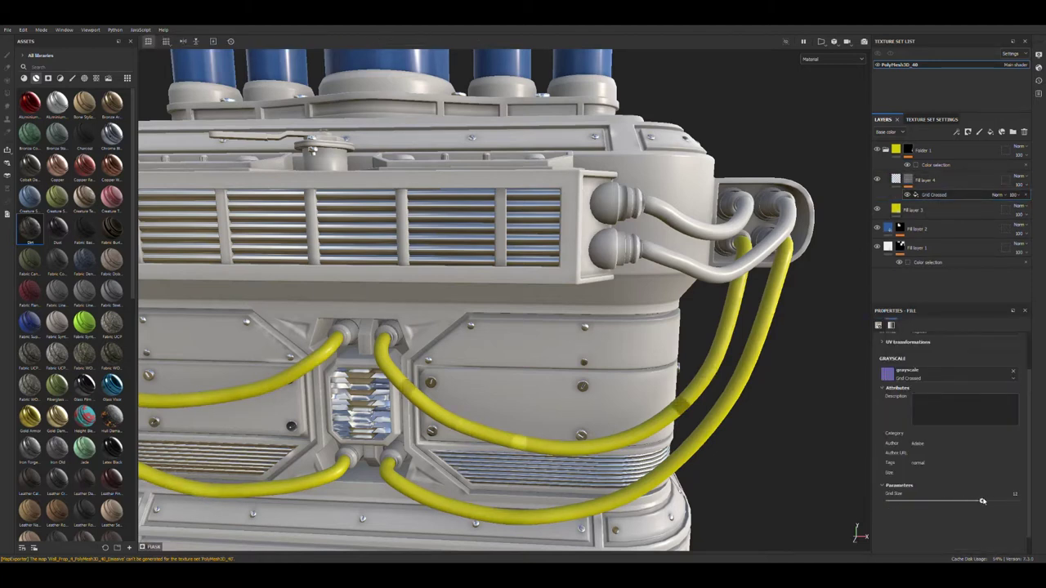
{"action": "left_click", "coordinate": [899, 182]}
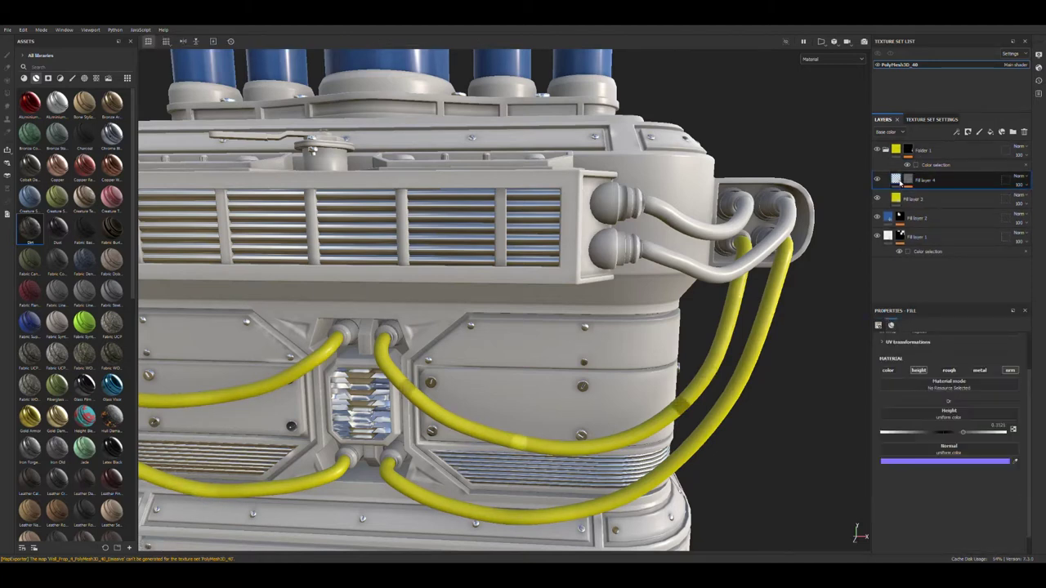
{"action": "left_click", "coordinate": [901, 182]}
{"action": "left_click", "coordinate": [907, 196]}
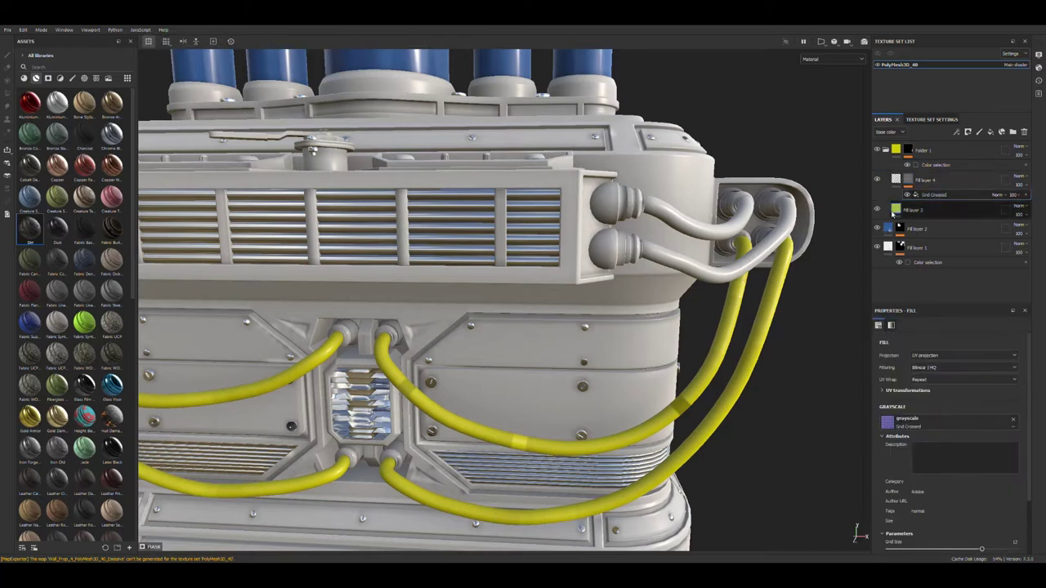
{"action": "key", "text": "ctrl+z"}
{"action": "key", "text": "ctrl+y"}
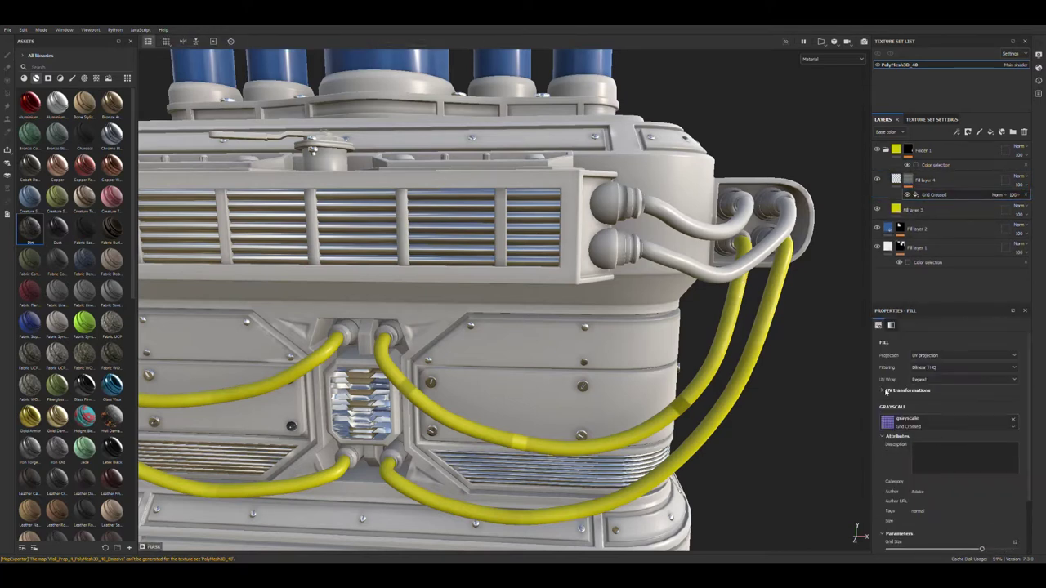
Raise the UV transformation Scale so the grid tiles densely along the cables.
{"action": "left_click", "coordinate": [887, 391]}
{"action": "left_click_drag", "start_coordinate": [930, 405], "coordinate": [948, 406]}
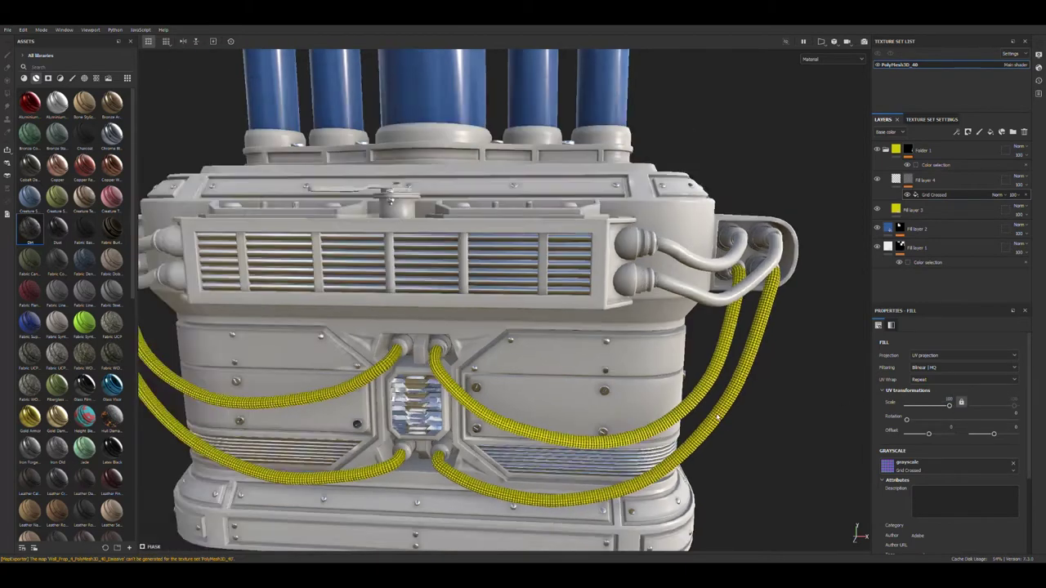
{"action": "left_click_drag", "start_coordinate": [719, 352], "coordinate": [815, 381], "text": "alt"}
{"action": "key", "text": "ctrl+z"}
{"action": "key", "text": "ctrl+z"}
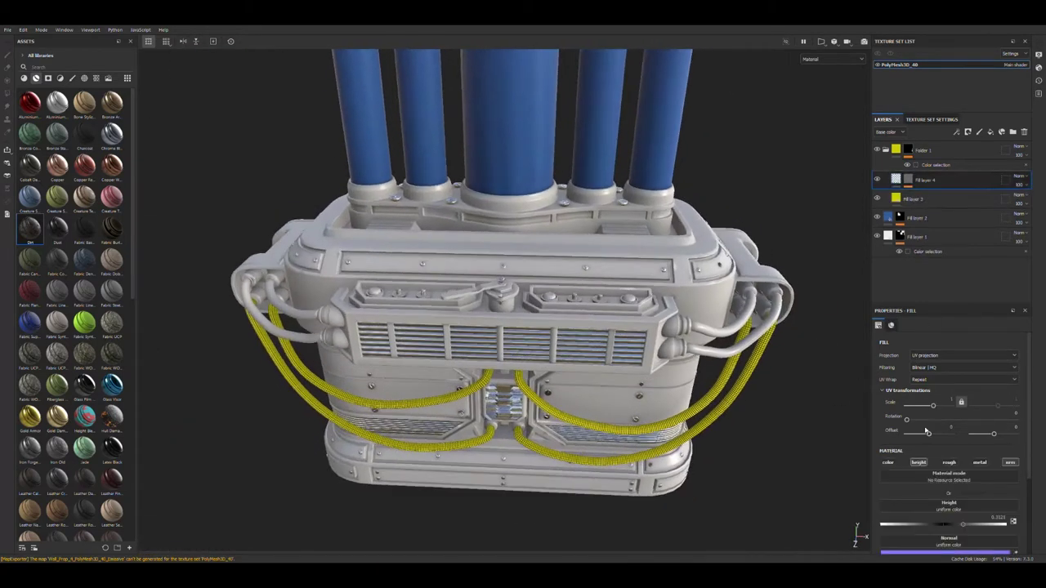
Lower the braid Height to about 0.16 and set Grid Crossed Grid Size to 14.
{"action": "left_click_drag", "start_coordinate": [958, 527], "coordinate": [948, 527]}
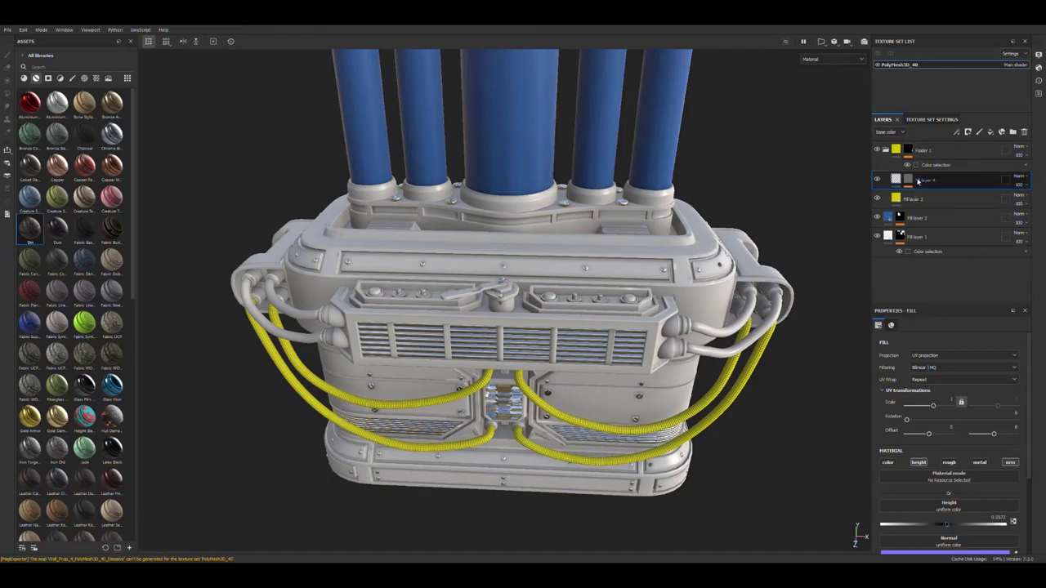
{"action": "key", "text": "ctrl+y"}
{"action": "scroll", "coordinate": [940, 467], "scroll_direction": "down", "scroll_amount": 2}
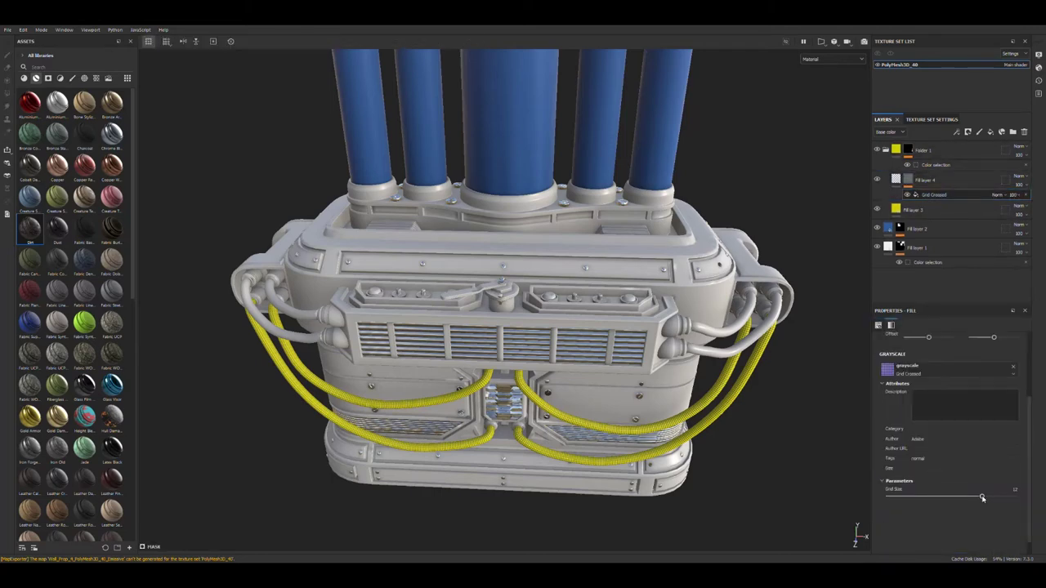
{"action": "left_click_drag", "start_coordinate": [1007, 498], "coordinate": [998, 496]}
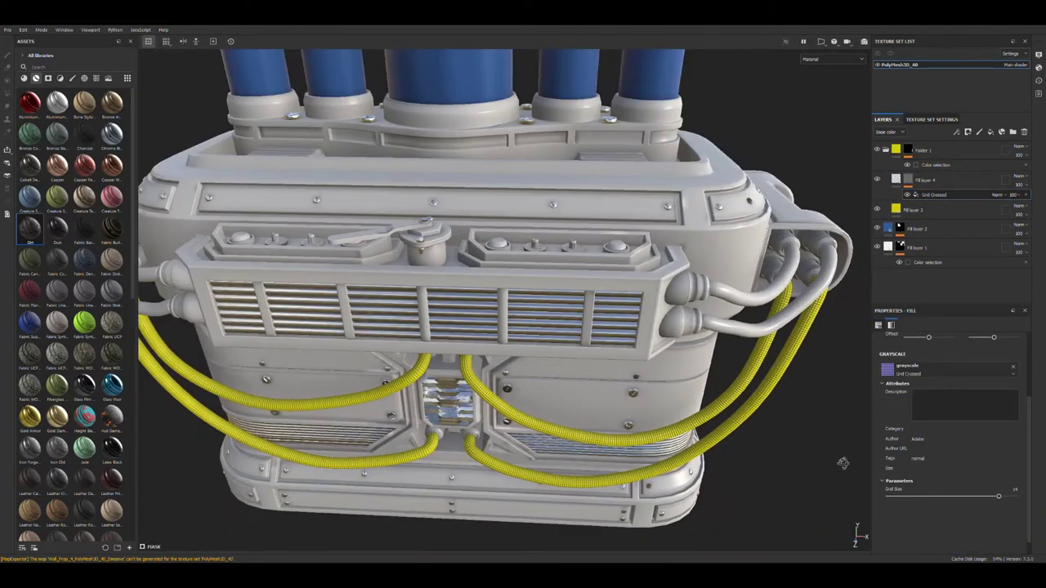
{"action": "left_click_drag", "start_coordinate": [842, 460], "coordinate": [835, 451], "text": "alt"}
Duplicate Folder 1 with its mask as Folder 1 copy 1.
{"action": "left_click", "coordinate": [990, 133]}
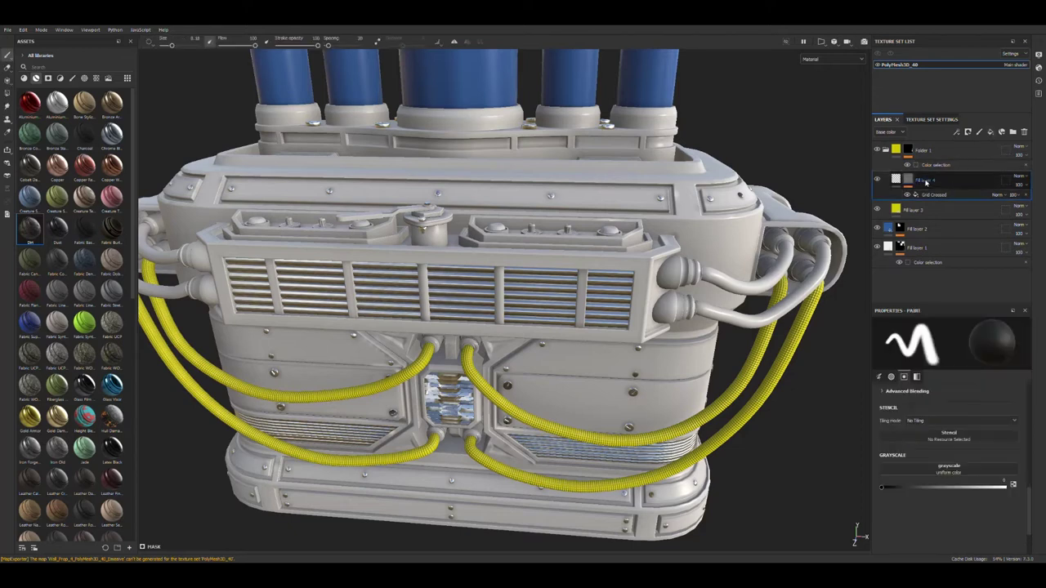
{"action": "left_click", "coordinate": [932, 152]}
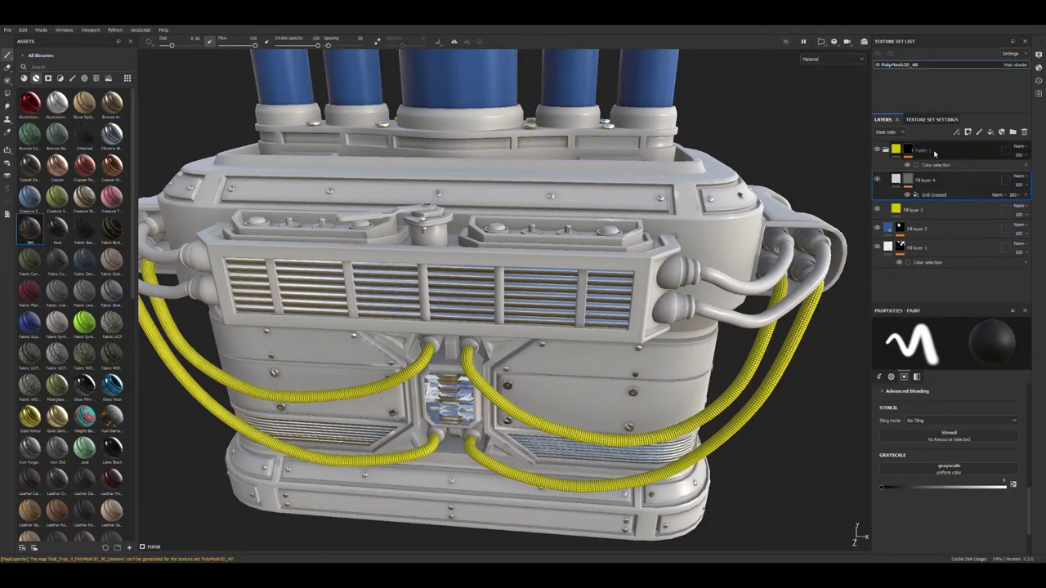
{"action": "key", "text": "ctrl+d"}
{"action": "left_click", "coordinate": [936, 164]}
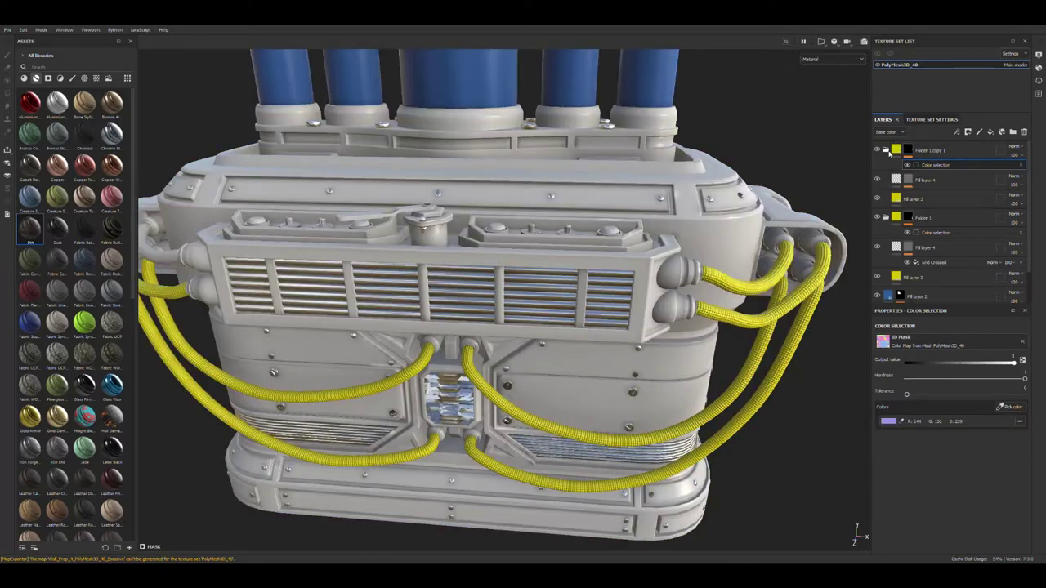
Change the copied folder's fill colour to red for the upper side cables.
{"action": "left_click", "coordinate": [913, 199]}
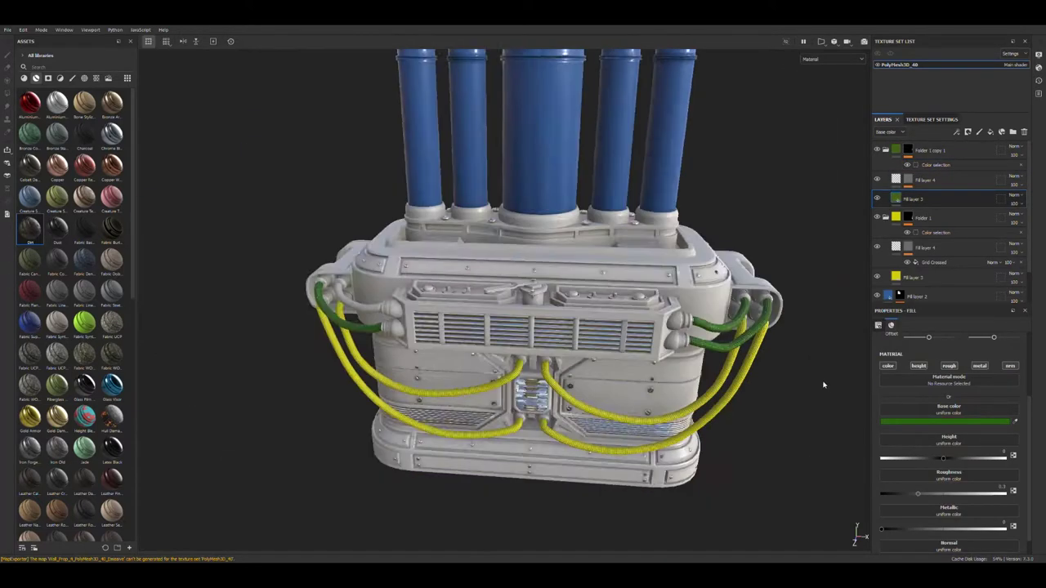
{"action": "left_click_drag", "start_coordinate": [823, 381], "coordinate": [1003, 362], "text": "alt"}
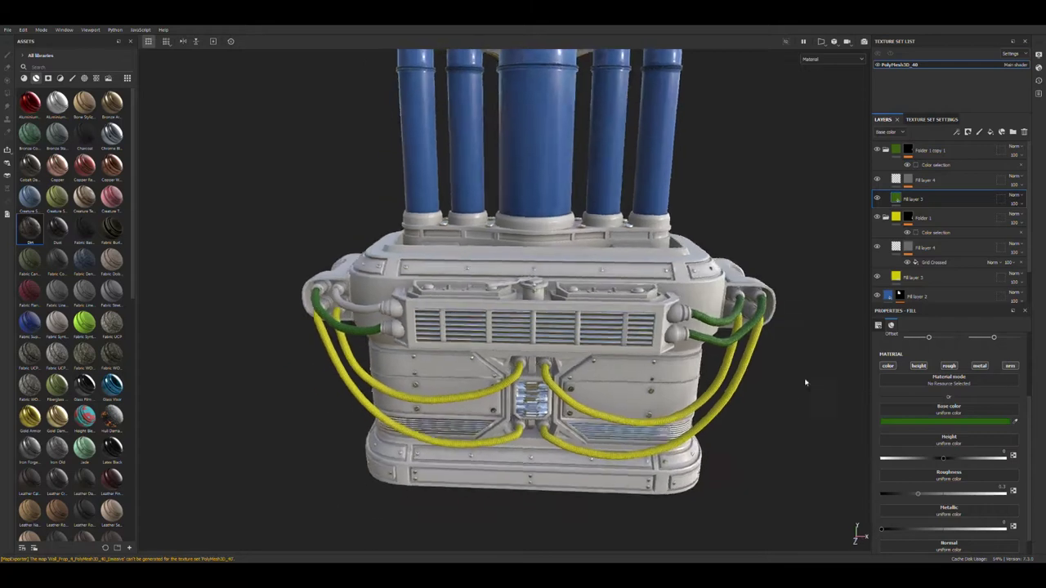
{"action": "scroll", "coordinate": [806, 381], "scroll_direction": "up", "scroll_amount": 3}
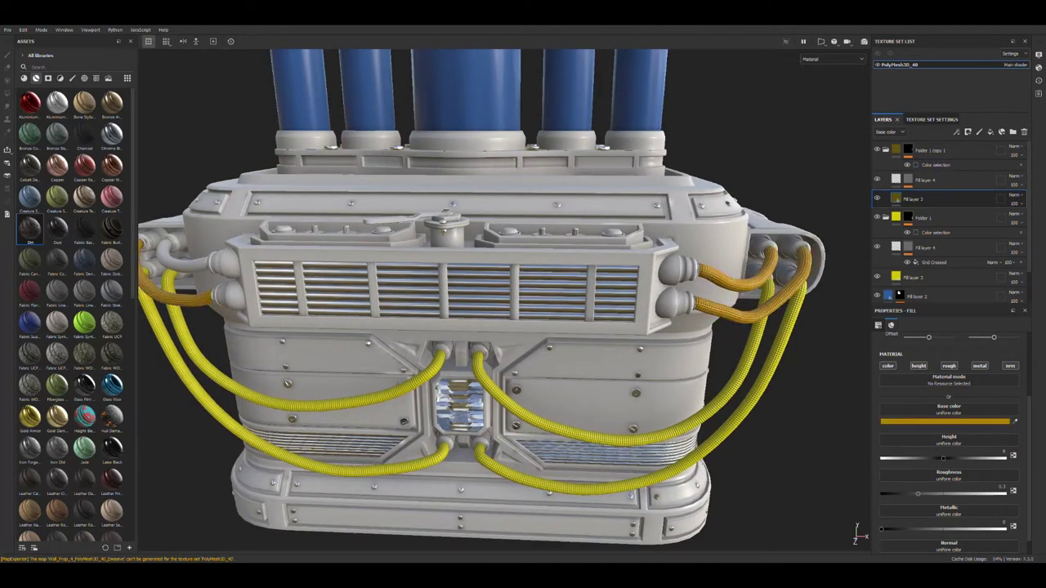
{"action": "left_click_drag", "start_coordinate": [491, 327], "coordinate": [523, 327], "text": "alt"}
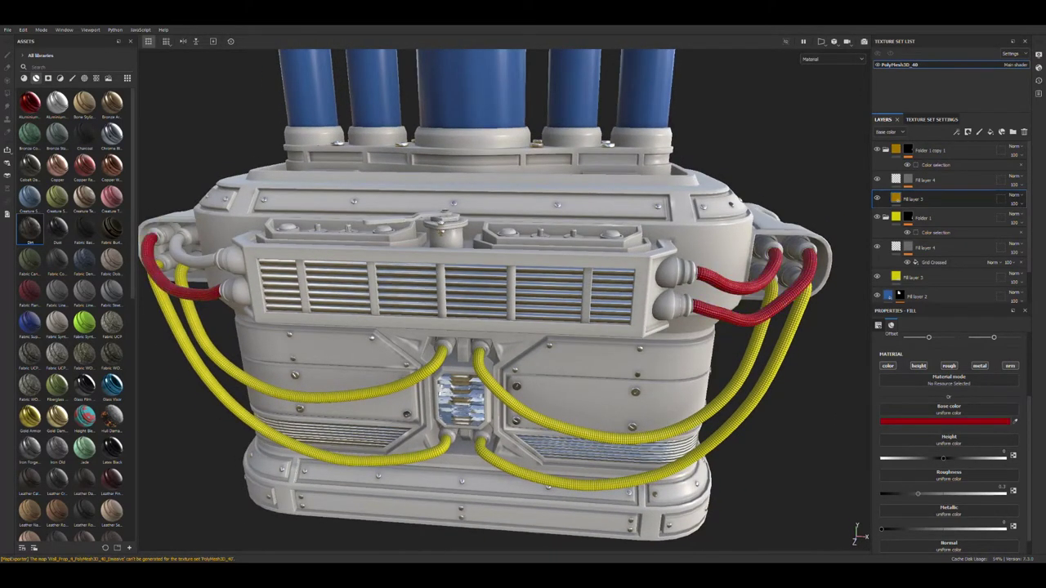
{"action": "left_click_drag", "start_coordinate": [801, 409], "coordinate": [836, 420], "text": "alt"}
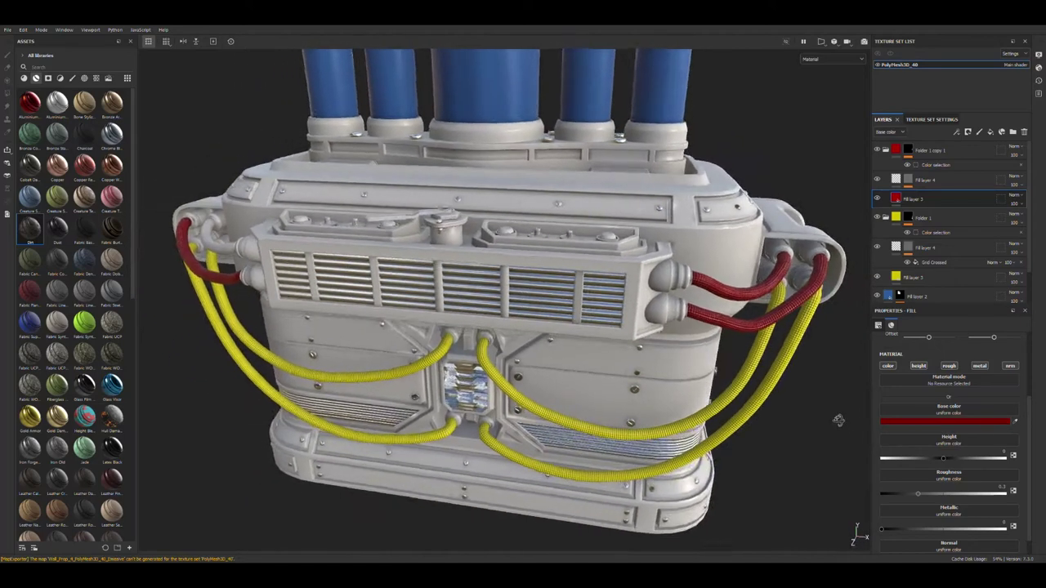
{"action": "left_click", "coordinate": [940, 165]}
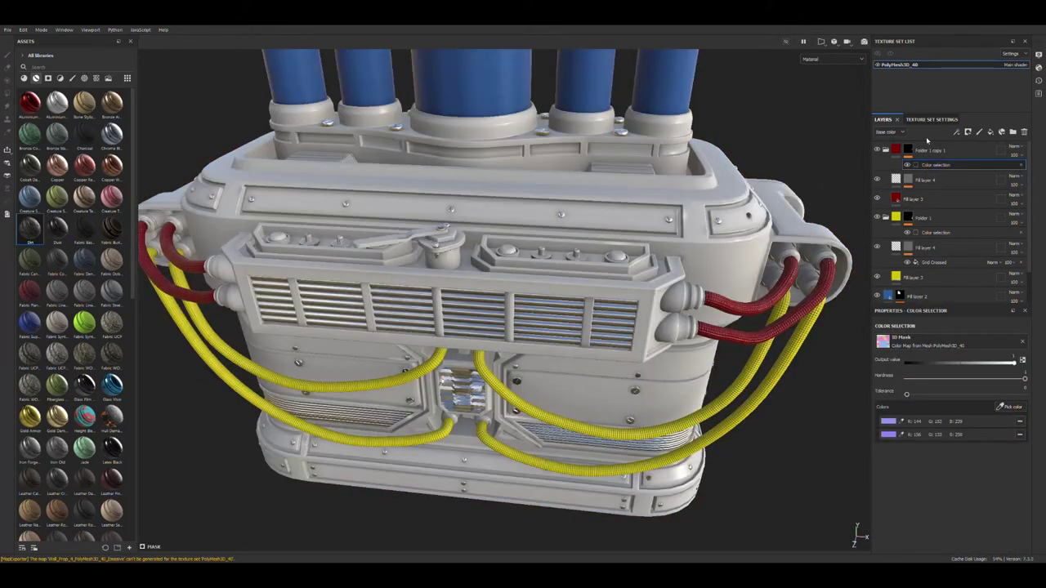
Add Fill layer 5 with a black mask and colour selection picking the hose connectors.
{"action": "left_click", "coordinate": [990, 132]}
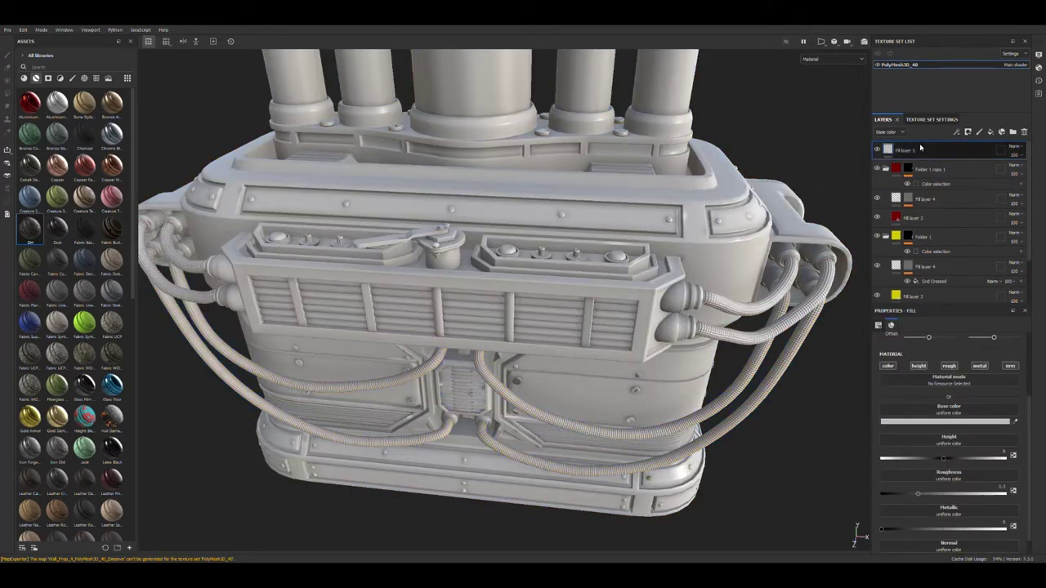
{"action": "right_click", "coordinate": [926, 153]}
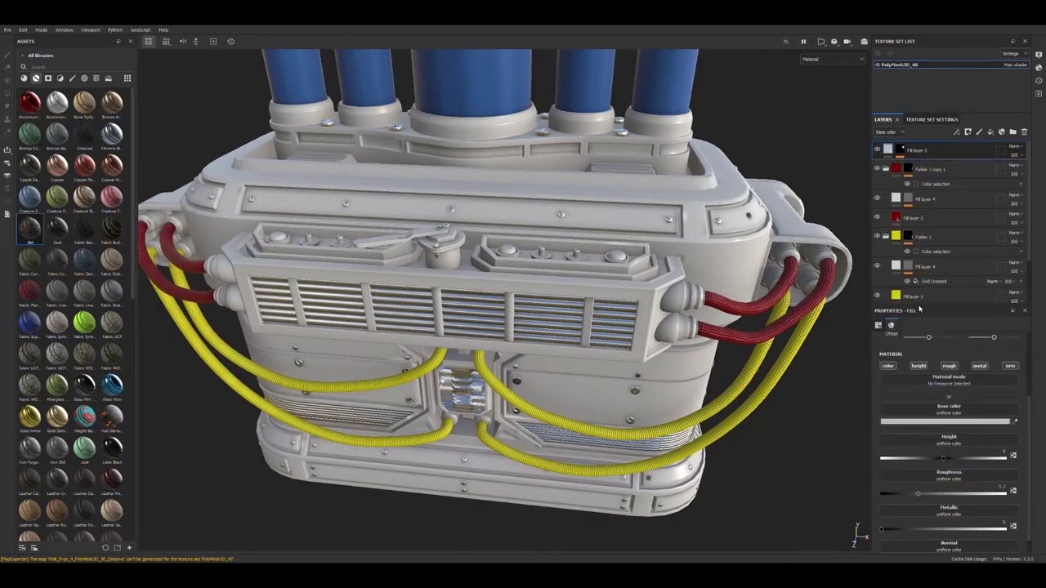
{"action": "mouse_move", "coordinate": [742, 375]}
{"action": "left_mouse_down", "text": "alt"}
{"action": "mouse_move", "coordinate": [787, 400]}
{"action": "mouse_move", "coordinate": [789, 416]}
{"action": "mouse_move", "coordinate": [844, 419]}
{"action": "left_mouse_up", "text": "alt"}
{"action": "left_click_drag", "start_coordinate": [962, 497], "coordinate": [1016, 424], "text": "alt"}
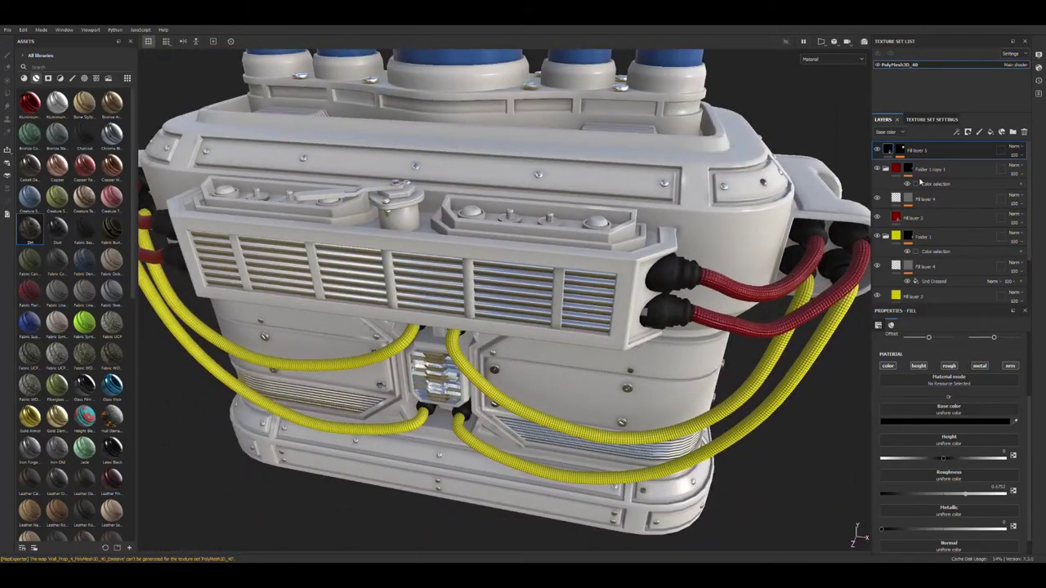
{"action": "left_click_drag", "start_coordinate": [922, 182], "coordinate": [924, 152]}
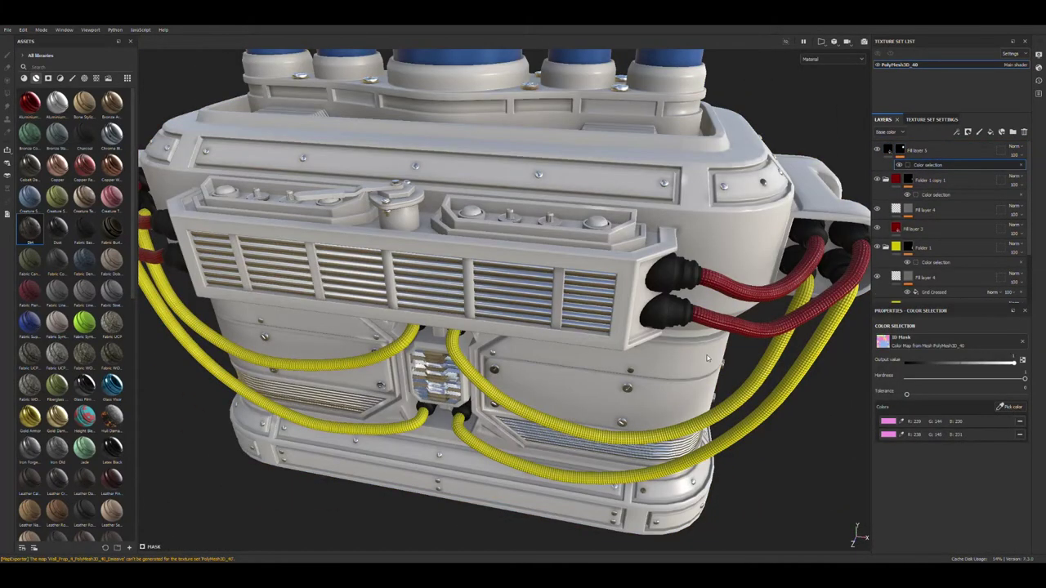
{"action": "scroll", "coordinate": [841, 342], "scroll_direction": "up", "scroll_amount": 3}
{"action": "mouse_move", "coordinate": [841, 341]}
{"action": "left_mouse_down", "text": "alt"}
{"action": "mouse_move", "coordinate": [814, 441]}
{"action": "mouse_move", "coordinate": [690, 309]}
{"action": "left_mouse_up", "text": "alt"}
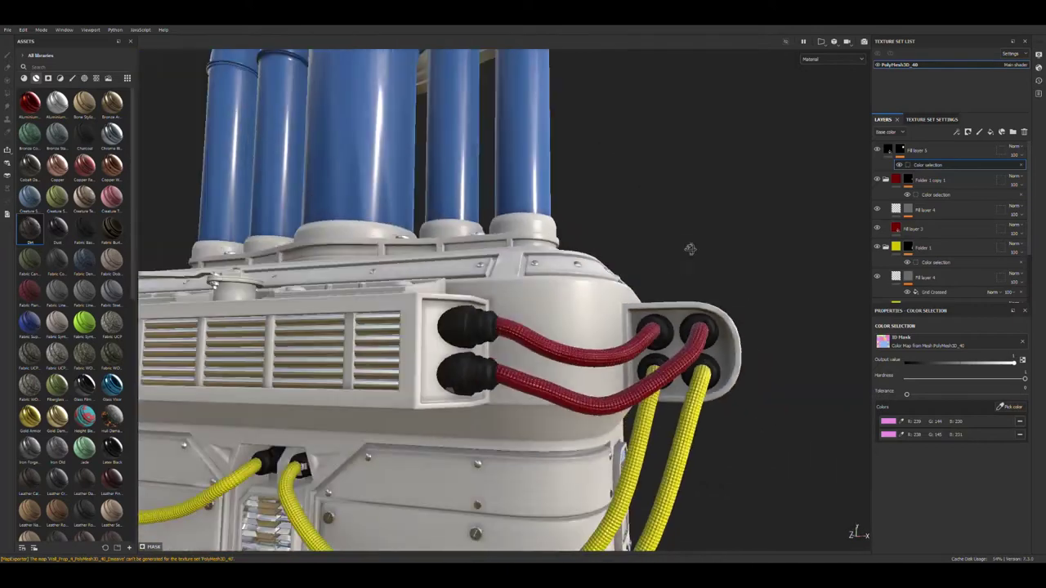
{"action": "left_click", "coordinate": [619, 316]}
{"action": "mouse_move", "coordinate": [619, 315]}
{"action": "left_mouse_down", "text": "alt"}
{"action": "mouse_move", "coordinate": [784, 291]}
{"action": "mouse_move", "coordinate": [752, 224]}
{"action": "mouse_move", "coordinate": [723, 204]}
{"action": "left_mouse_up", "text": "alt"}
Make Fill layer 5 black and add more fitting ID colours, including the green part.
{"action": "left_click", "coordinate": [919, 150]}
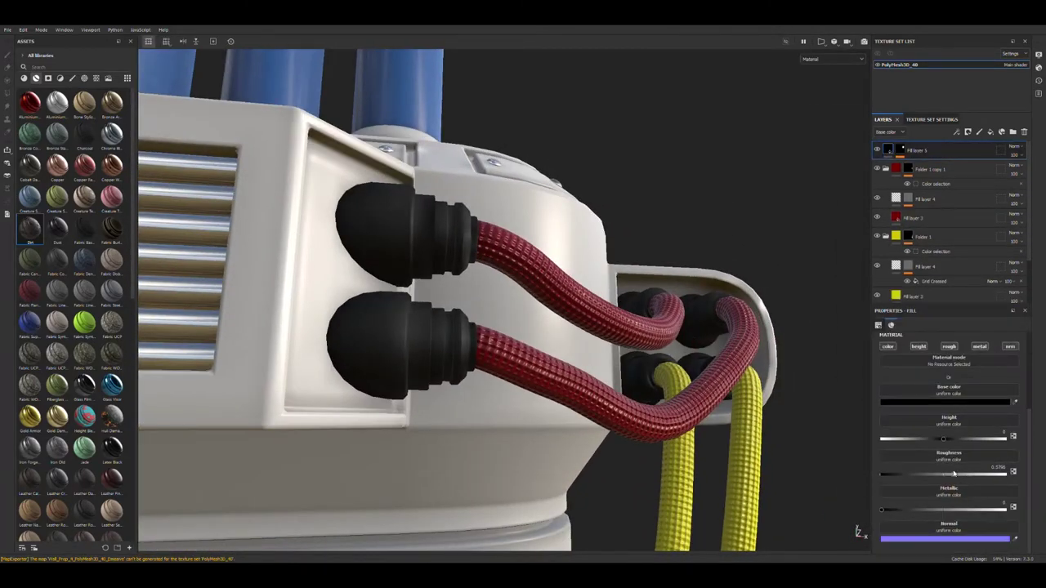
{"action": "mouse_move", "coordinate": [810, 343]}
{"action": "left_mouse_down", "text": "alt"}
{"action": "mouse_move", "coordinate": [780, 273]}
{"action": "mouse_move", "coordinate": [771, 187]}
{"action": "mouse_move", "coordinate": [720, 300]}
{"action": "mouse_move", "coordinate": [757, 245]}
{"action": "mouse_move", "coordinate": [982, 321]}
{"action": "left_mouse_up", "text": "alt"}
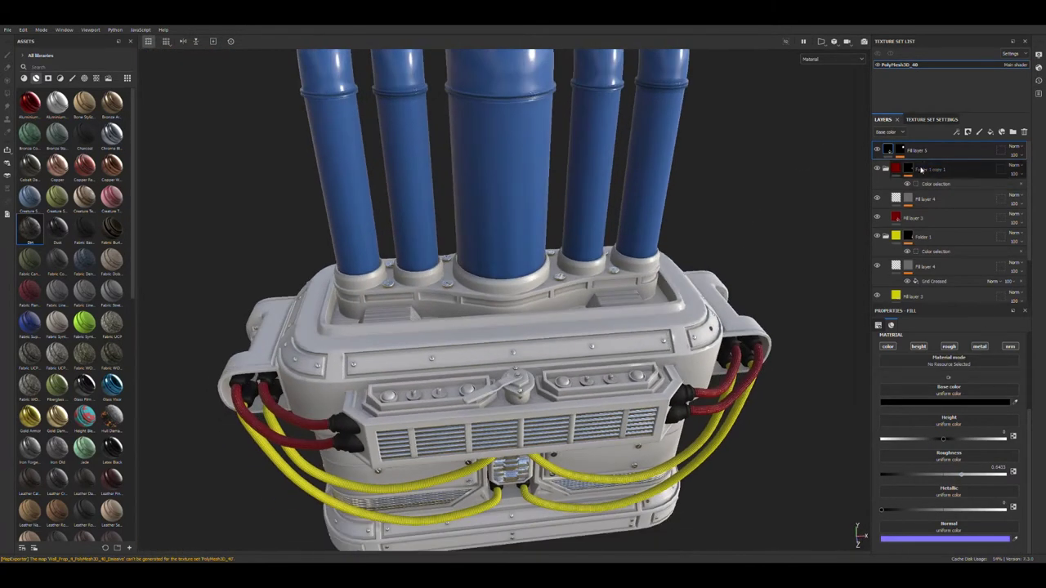
{"action": "left_click_drag", "start_coordinate": [921, 169], "coordinate": [919, 153]}
{"action": "left_click", "coordinate": [1011, 406]}
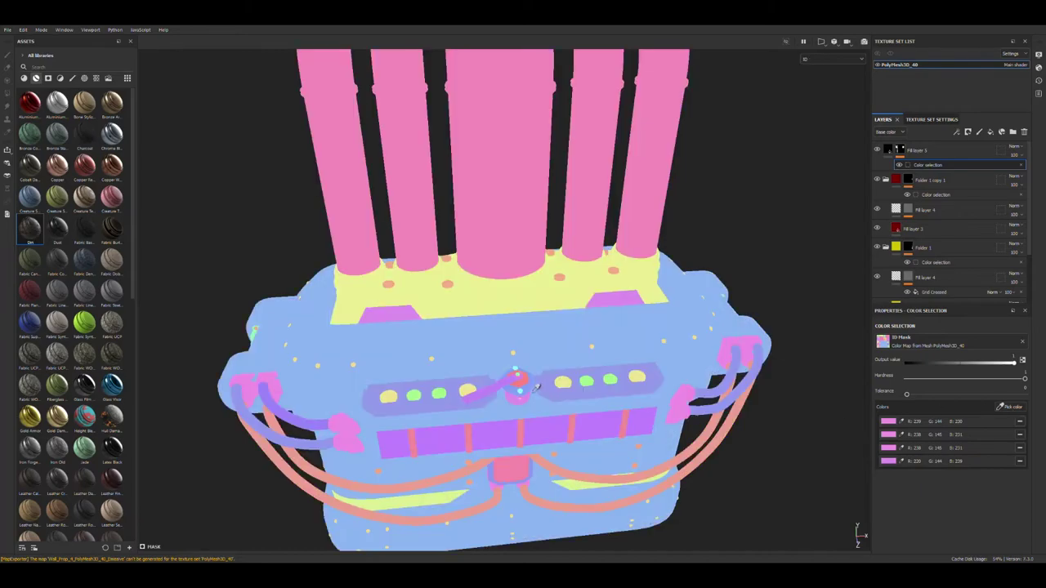
{"action": "left_click", "coordinate": [532, 389]}
{"action": "mouse_move", "coordinate": [533, 389]}
{"action": "left_mouse_down", "text": "alt"}
{"action": "mouse_move", "coordinate": [433, 179]}
{"action": "mouse_move", "coordinate": [762, 281]}
{"action": "left_mouse_up", "text": "alt"}
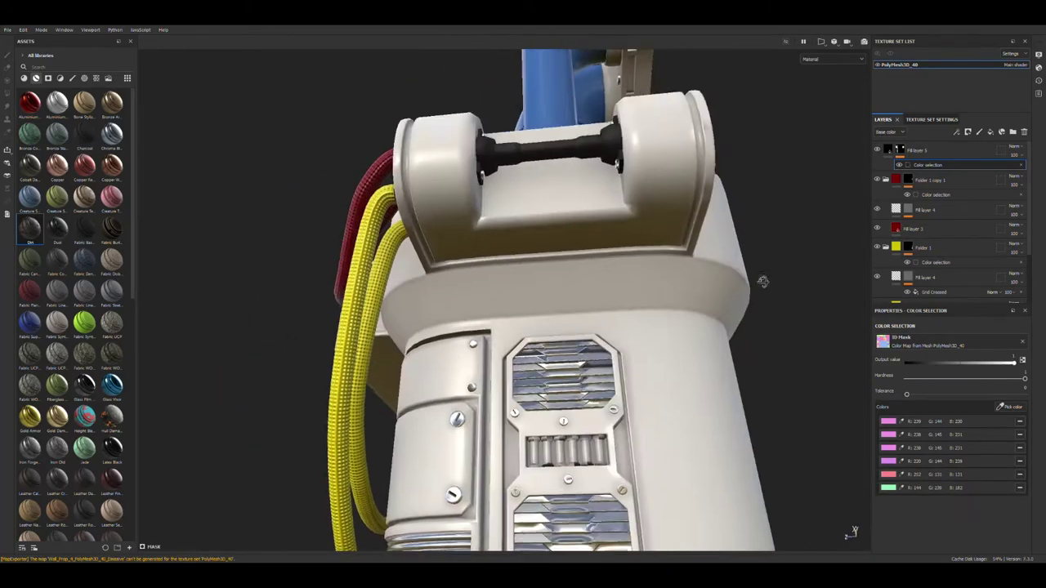
{"action": "left_click", "coordinate": [564, 372]}
{"action": "mouse_move", "coordinate": [564, 372]}
{"action": "left_mouse_down", "text": "alt"}
{"action": "mouse_move", "coordinate": [677, 410]}
{"action": "mouse_move", "coordinate": [646, 215]}
{"action": "left_mouse_up", "text": "alt"}
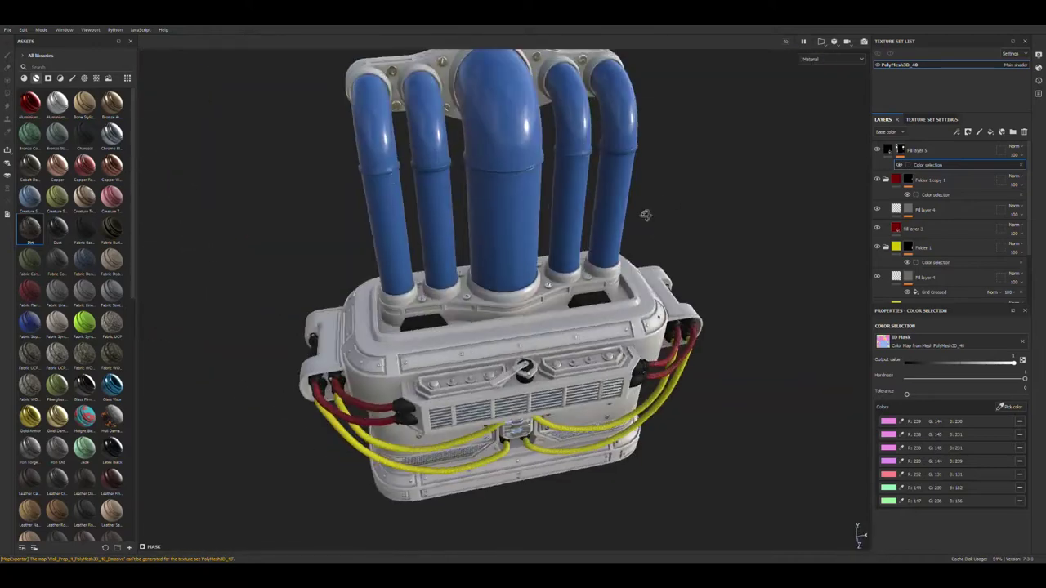
{"action": "scroll", "coordinate": [677, 231], "scroll_direction": "up", "scroll_amount": 3}
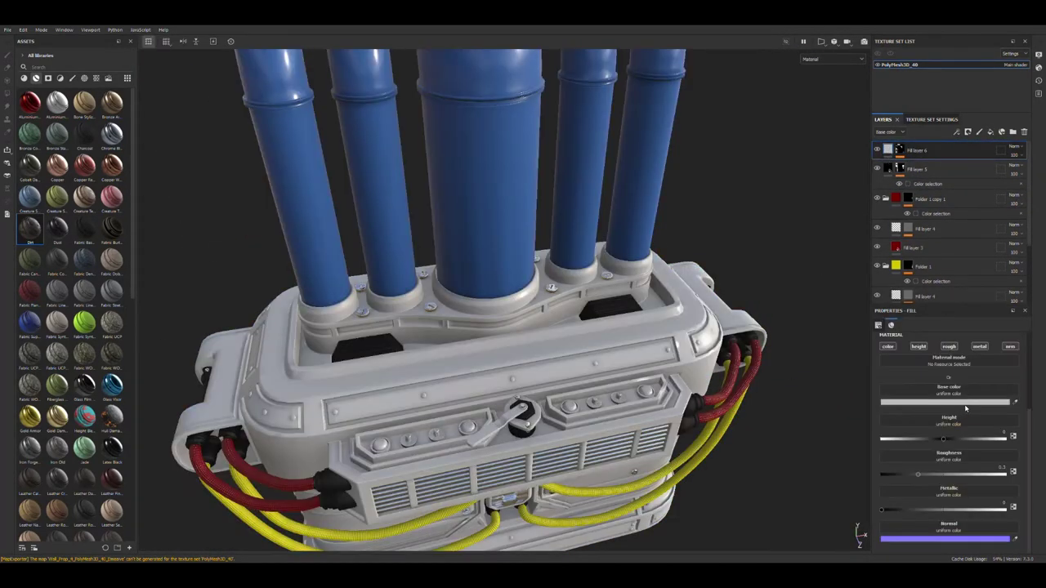
Mask red Fill layer 6 to the button caps and lever, adding Fill layer 7.
{"action": "left_click", "coordinate": [687, 435]}
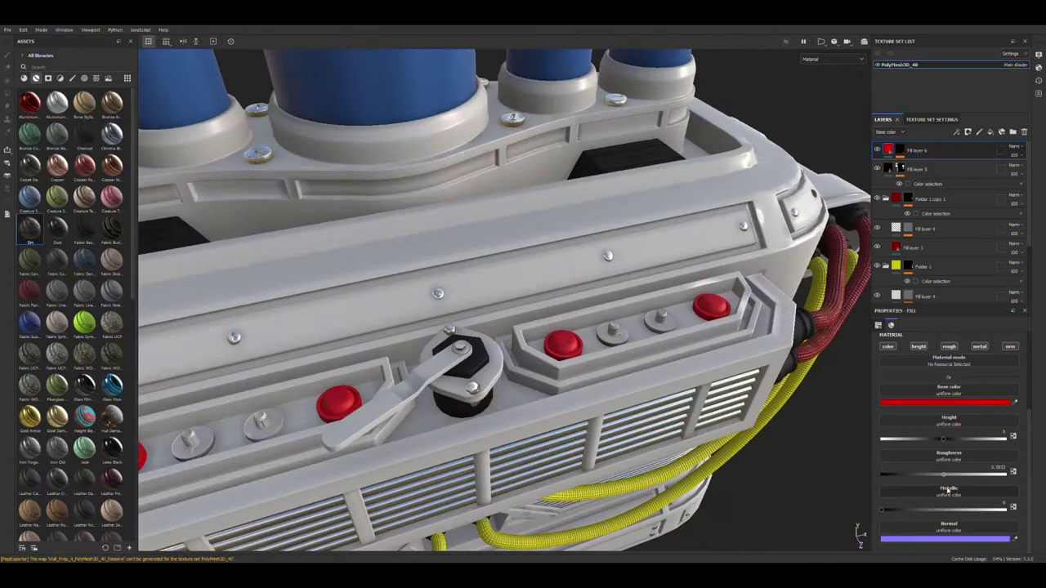
{"action": "left_click", "coordinate": [1003, 132]}
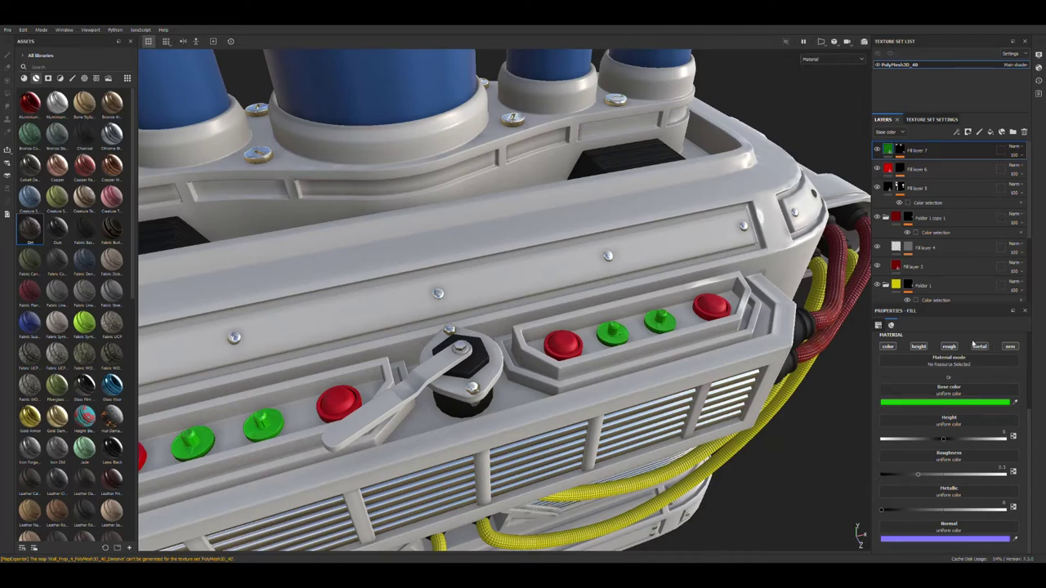
{"action": "left_click_drag", "start_coordinate": [909, 215], "coordinate": [916, 170], "text": "ctrl"}
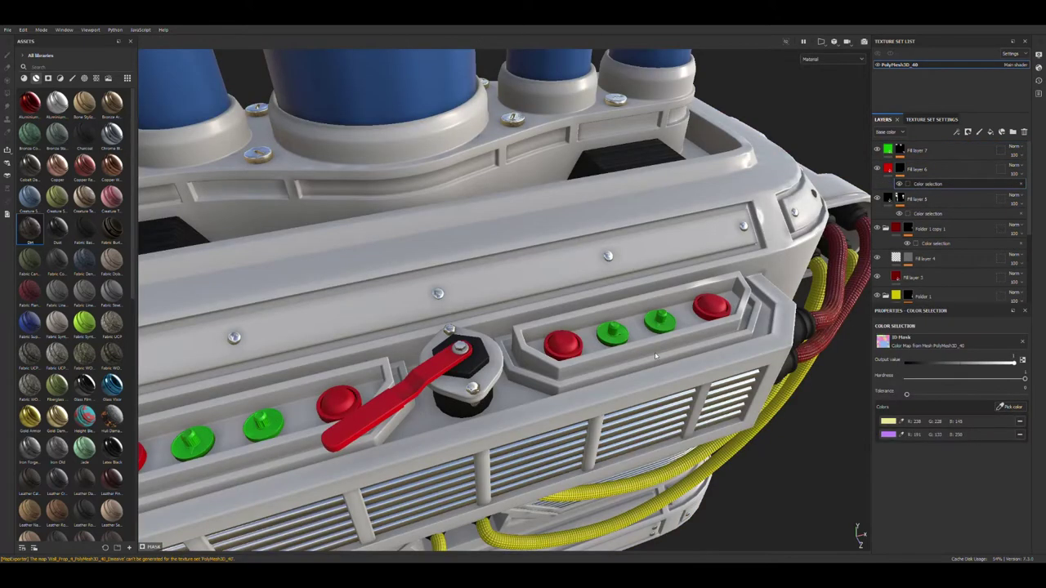
Raise the green buttons' Fill layer 7 roughness to about 0.48.
{"action": "left_click", "coordinate": [917, 151]}
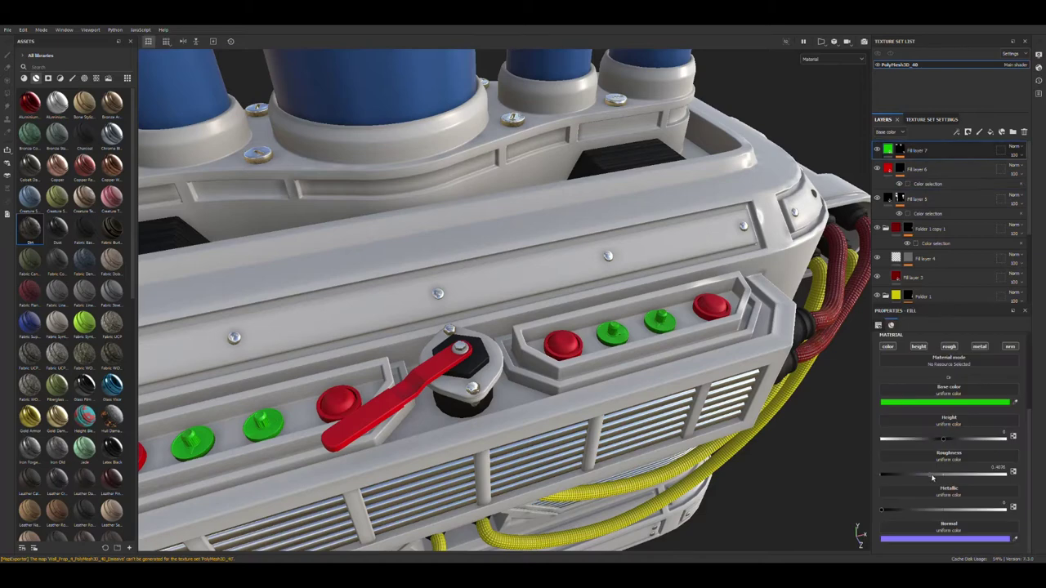
{"action": "left_click_drag", "start_coordinate": [881, 474], "coordinate": [940, 476]}
{"action": "left_click_drag", "start_coordinate": [684, 151], "coordinate": [715, 258], "text": "alt"}
Add a body fill layer masked to two body ID colours, fully metallic and glossy.
{"action": "left_click", "coordinate": [987, 137]}
{"action": "left_click", "coordinate": [535, 282]}
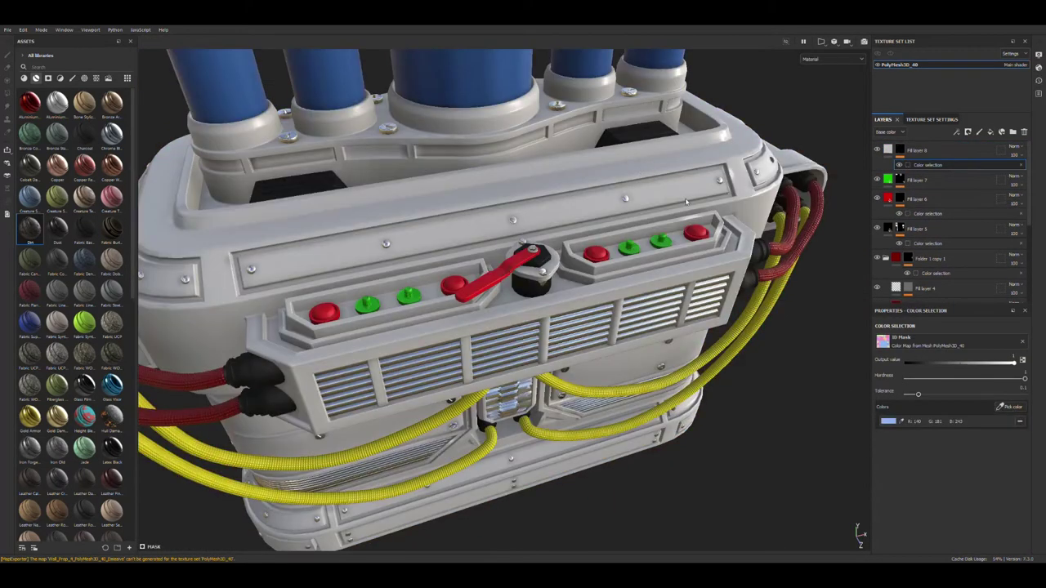
{"action": "left_click", "coordinate": [575, 327]}
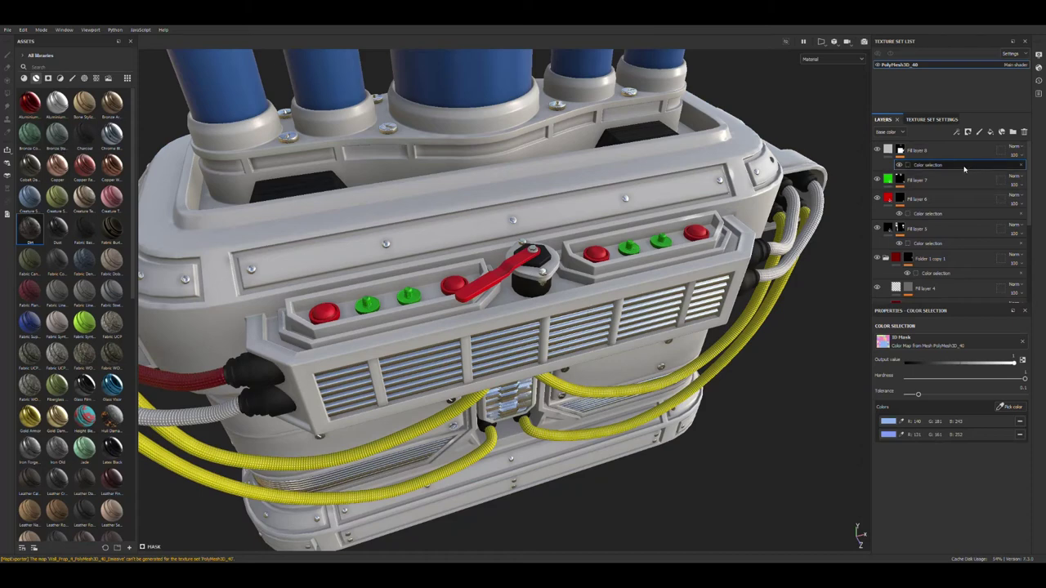
{"action": "left_click", "coordinate": [915, 150]}
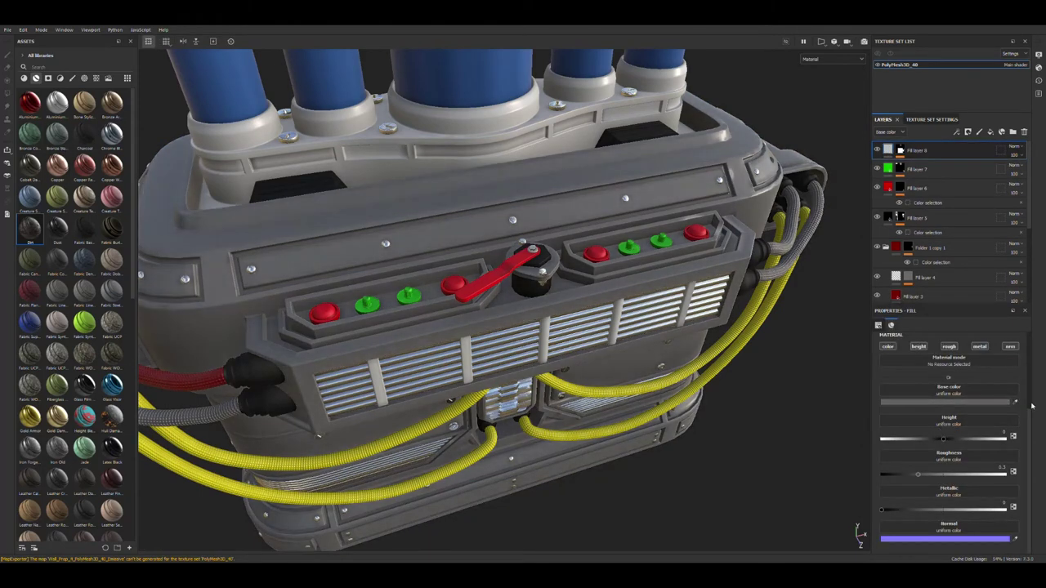
{"action": "left_click", "coordinate": [999, 508]}
{"action": "left_click", "coordinate": [887, 476]}
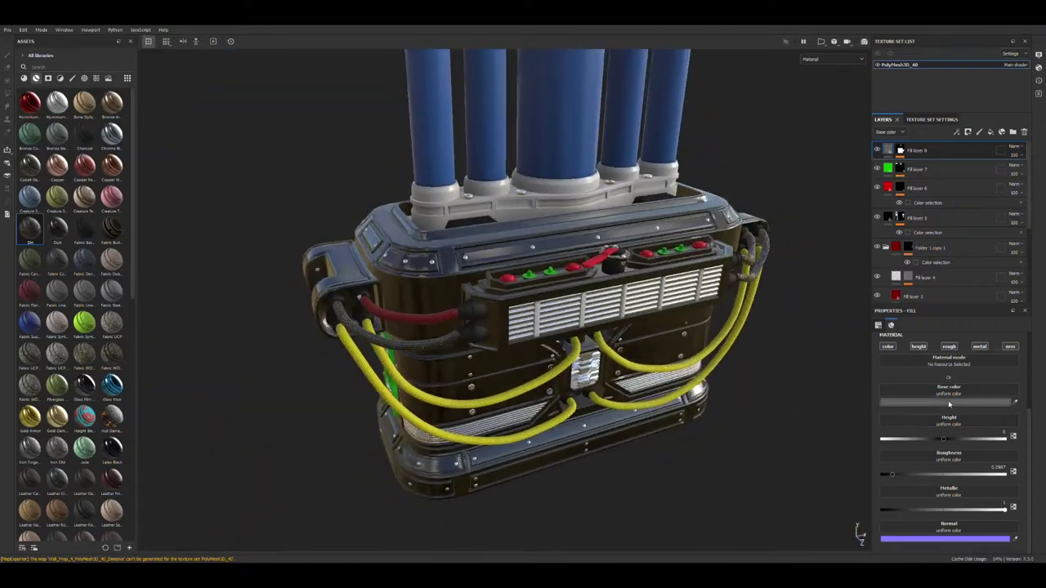
Lower metallic to about 0.88 and try colours before settling on light grey.
{"action": "left_click", "coordinate": [948, 402]}
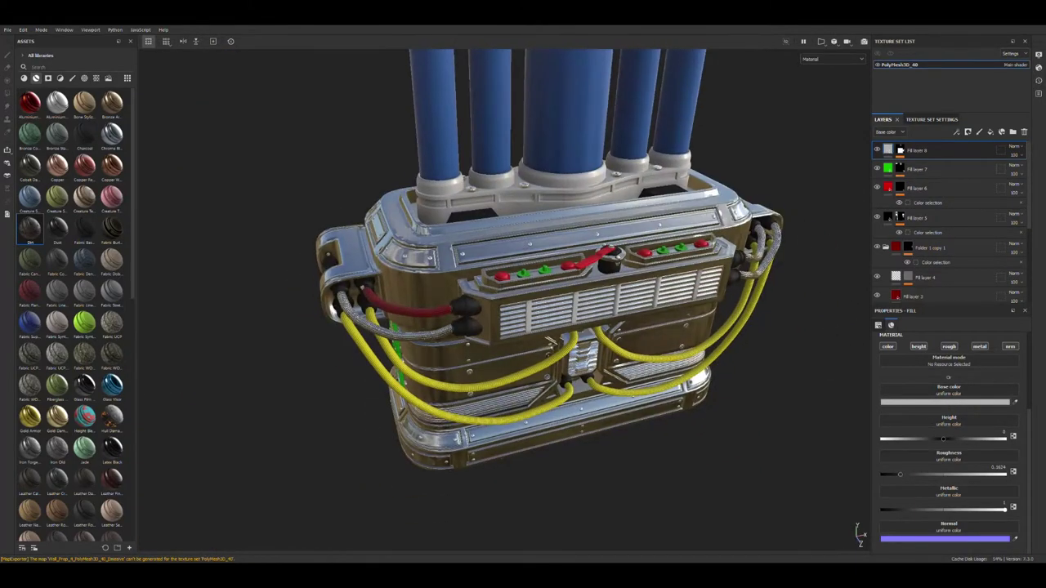
{"action": "left_click_drag", "start_coordinate": [1003, 509], "coordinate": [990, 510]}
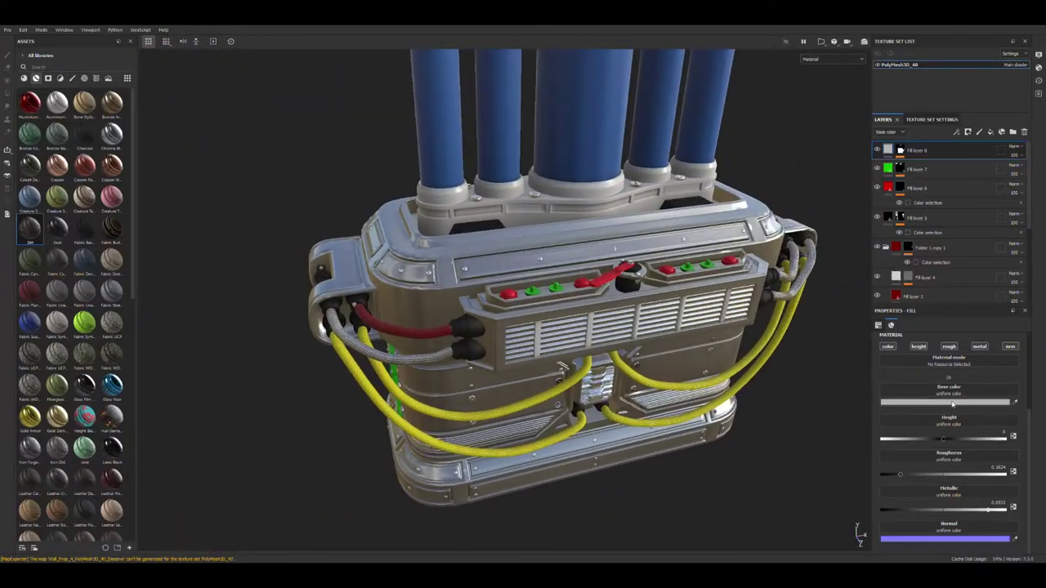
{"action": "left_click_drag", "start_coordinate": [952, 404], "coordinate": [1040, 391]}
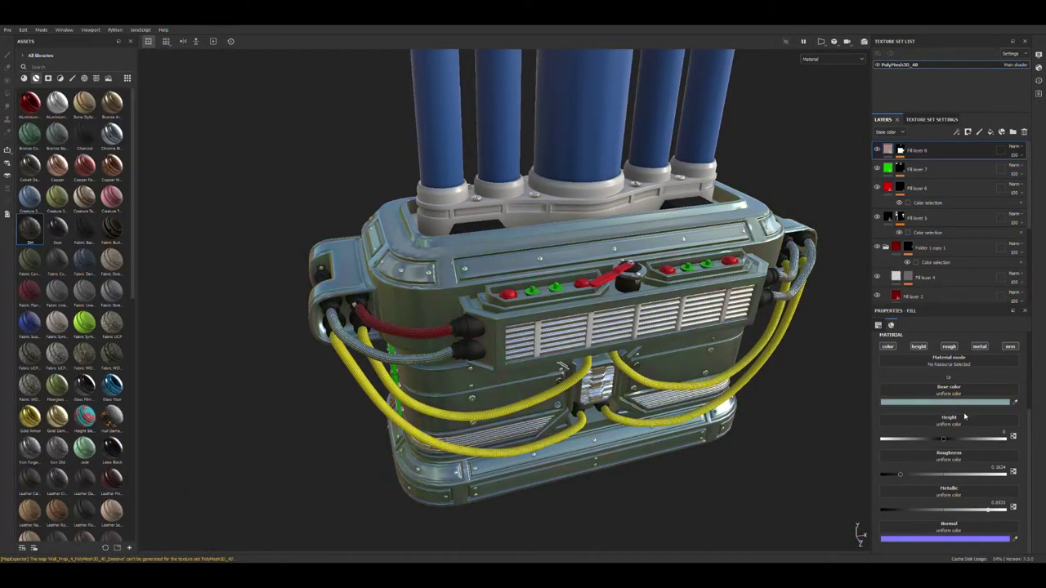
{"action": "left_click_drag", "start_coordinate": [1041, 392], "coordinate": [795, 458]}
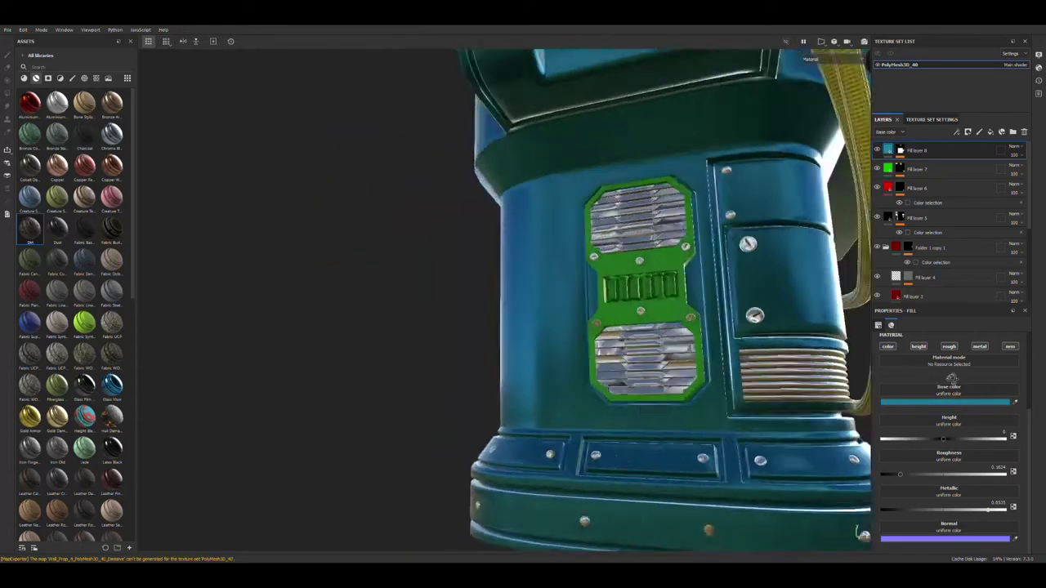
{"action": "left_click_drag", "start_coordinate": [986, 412], "coordinate": [899, 402]}
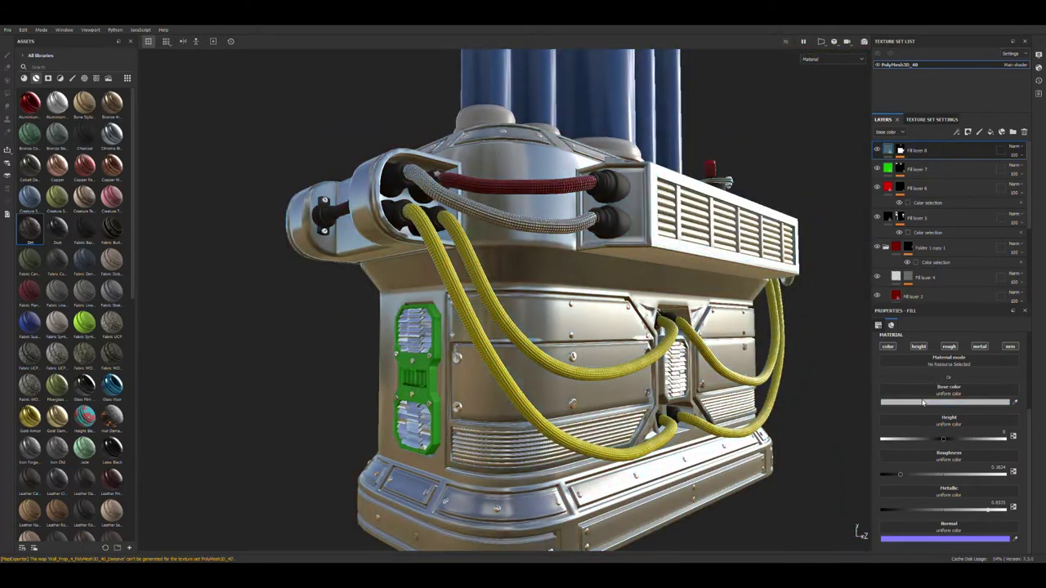
{"action": "left_click_drag", "start_coordinate": [830, 354], "coordinate": [800, 378], "text": "alt"}
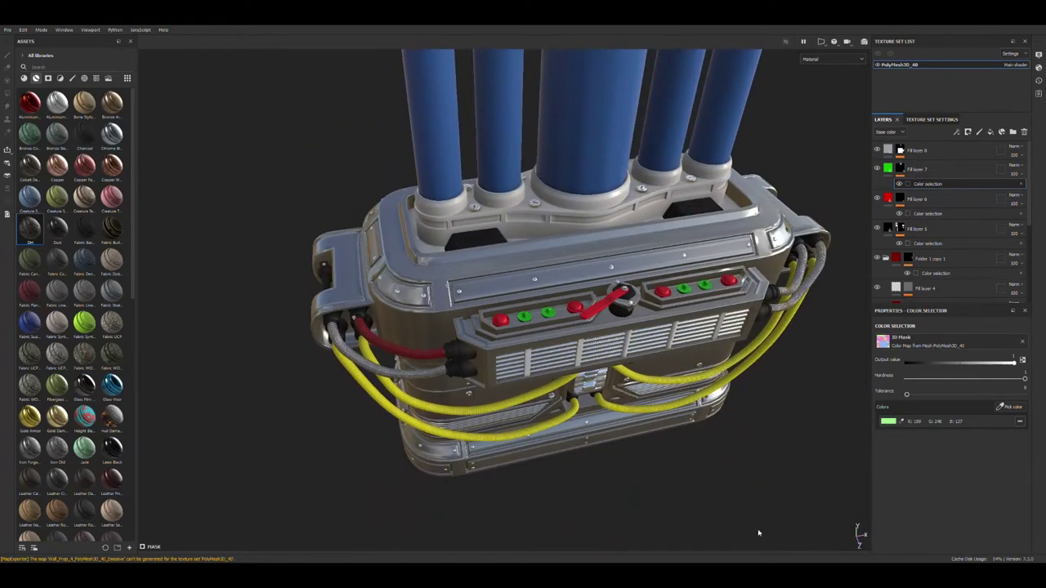
Add Fill layer 9 masked to a manifold ID colour and set it to white.
{"action": "left_click", "coordinate": [989, 131]}
{"action": "left_click", "coordinate": [679, 281]}
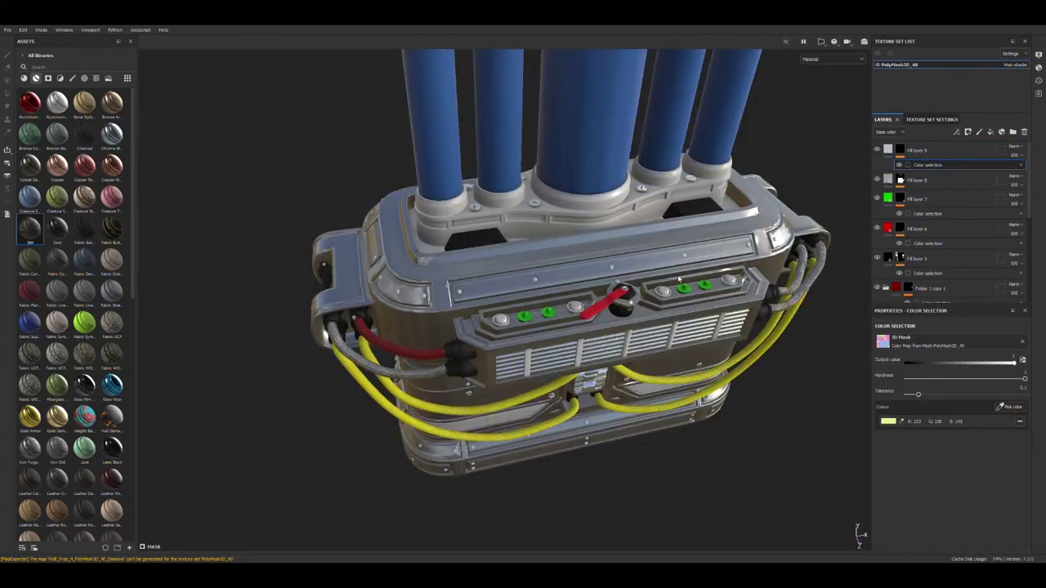
{"action": "left_click", "coordinate": [888, 151]}
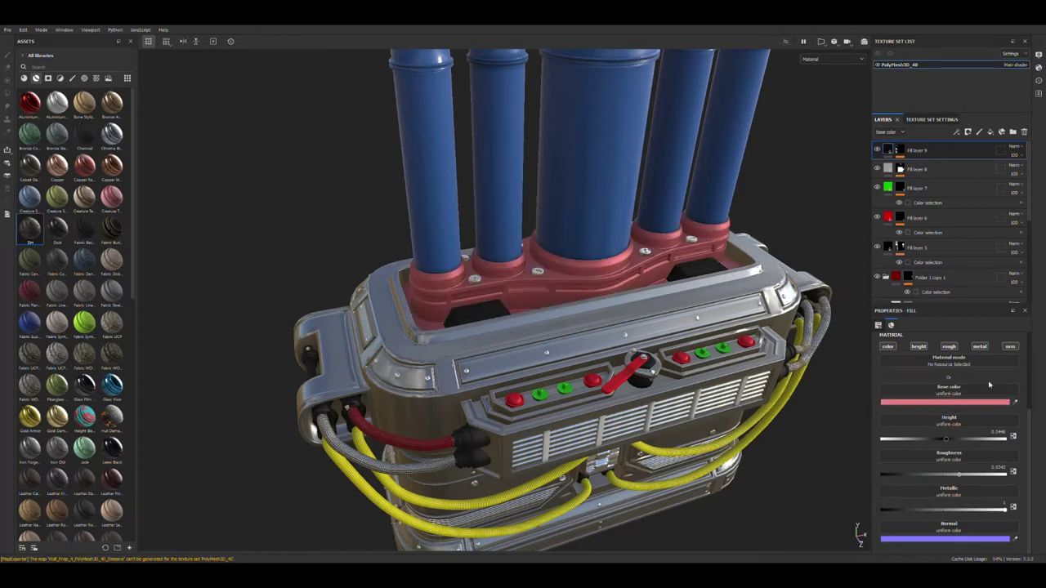
{"action": "key", "text": "ctrl+z"}
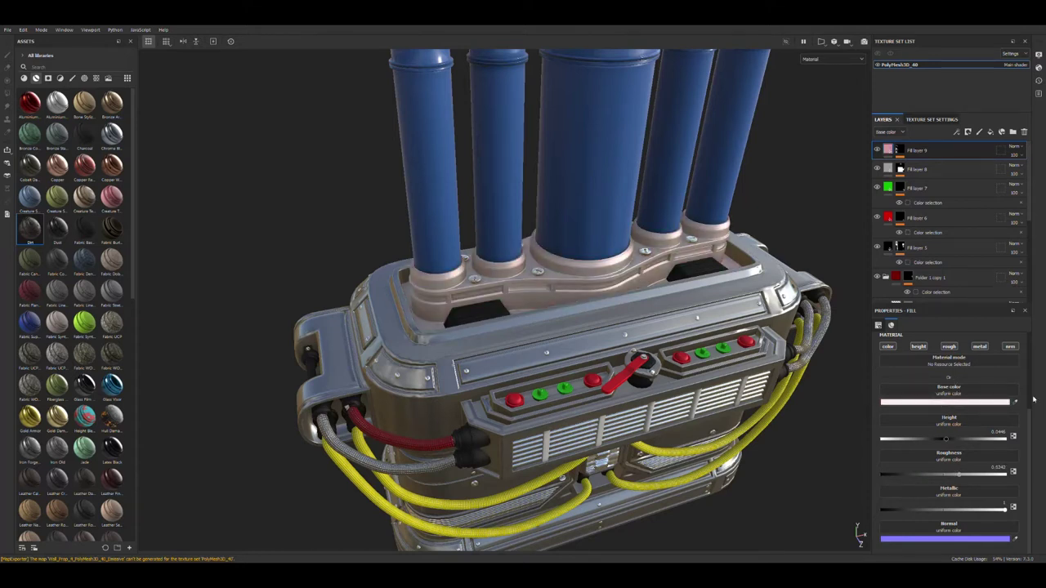
{"action": "key", "text": "ctrl+z"}
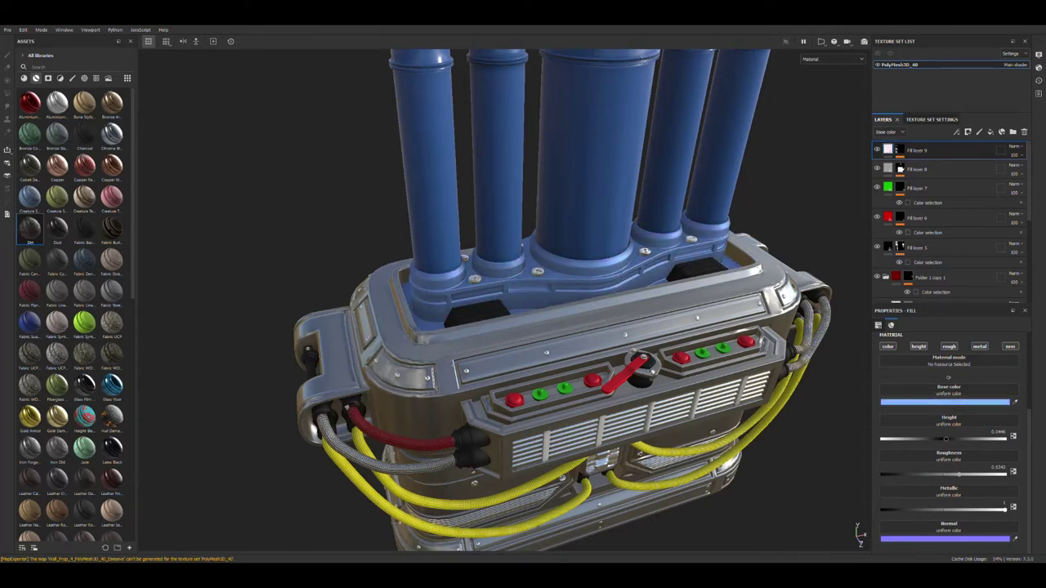
Add the manifold's ID colours to the mask, and mask Fill layer 8 so side hoses turn red.
{"action": "left_click_drag", "start_coordinate": [768, 215], "coordinate": [622, 245], "text": "alt"}
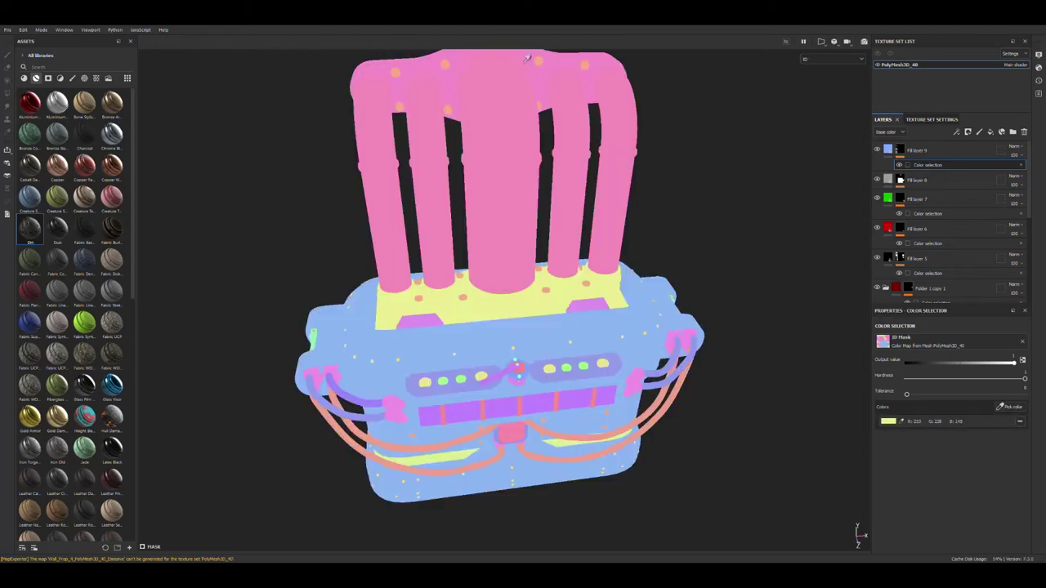
{"action": "mouse_move", "coordinate": [682, 124]}
{"action": "left_mouse_down", "text": "alt"}
{"action": "mouse_move", "coordinate": [425, 456]}
{"action": "mouse_move", "coordinate": [278, 259]}
{"action": "mouse_move", "coordinate": [572, 205]}
{"action": "mouse_move", "coordinate": [544, 376]}
{"action": "mouse_move", "coordinate": [782, 187]}
{"action": "mouse_move", "coordinate": [752, 318]}
{"action": "mouse_move", "coordinate": [753, 269]}
{"action": "left_mouse_up", "text": "alt"}
{"action": "key", "text": "b"}
{"action": "key", "text": "m"}
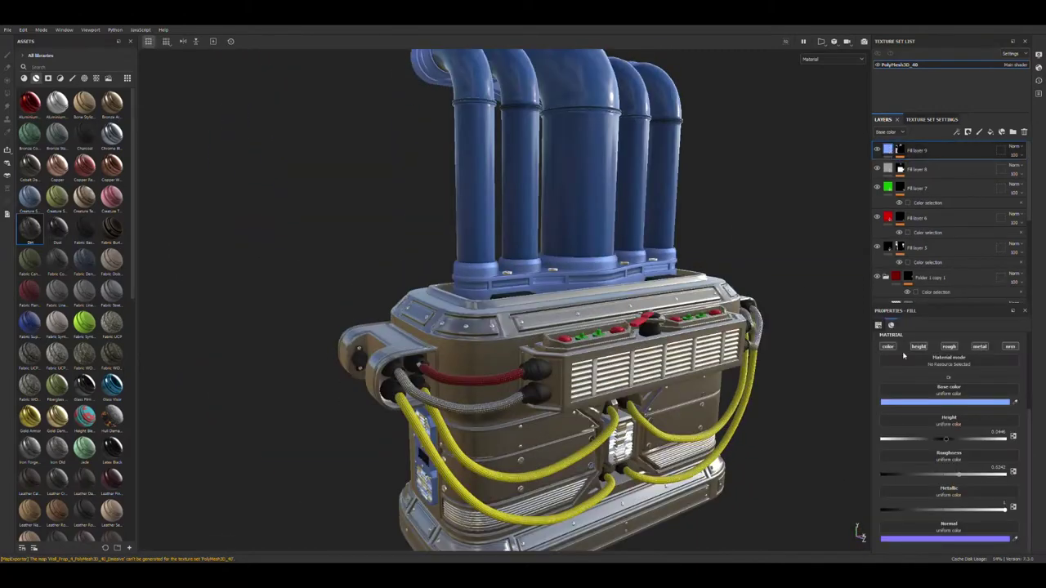
{"action": "left_click_drag", "start_coordinate": [867, 457], "coordinate": [695, 362], "text": "alt"}
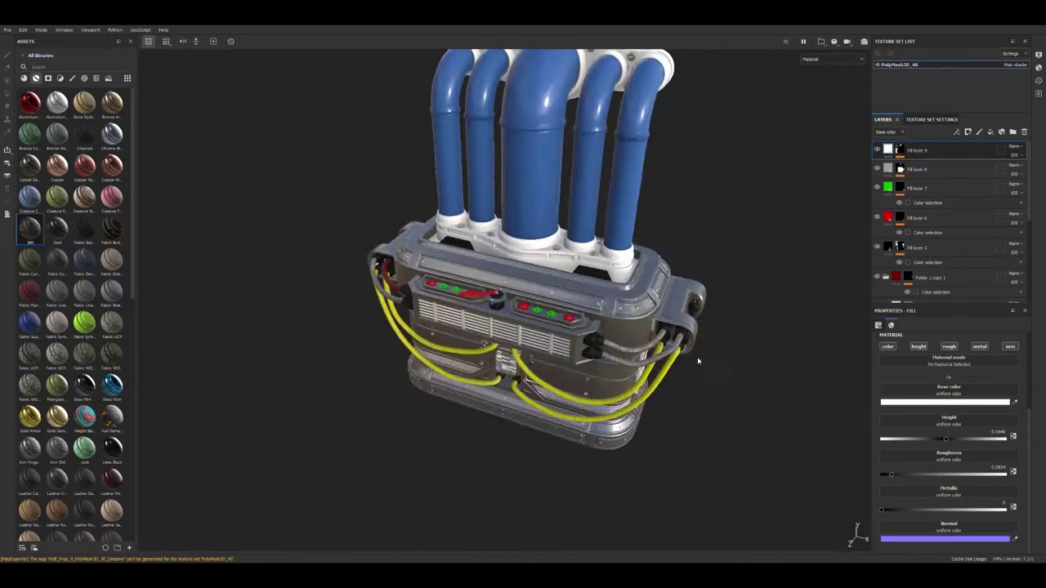
{"action": "scroll", "coordinate": [695, 362], "scroll_direction": "up", "scroll_amount": 5}
{"action": "scroll", "coordinate": [823, 403], "scroll_direction": "down", "scroll_amount": 3}
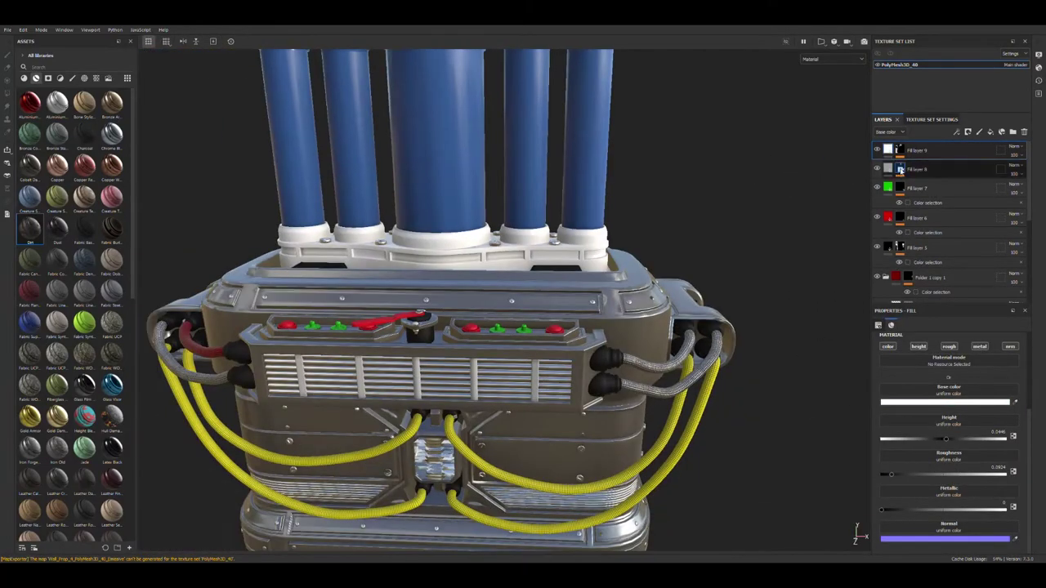
{"action": "left_click_drag", "start_coordinate": [900, 169], "coordinate": [902, 173]}
{"action": "mouse_move", "coordinate": [842, 205]}
{"action": "left_mouse_down", "text": "alt"}
{"action": "mouse_move", "coordinate": [813, 236]}
{"action": "mouse_move", "coordinate": [683, 301]}
{"action": "mouse_move", "coordinate": [346, 295]}
{"action": "left_mouse_up", "text": "alt"}
Select Folder 1 copy 1's mask and bring up its Color selection settings.
{"action": "scroll", "coordinate": [346, 294], "scroll_direction": "up", "scroll_amount": 2}
{"action": "left_click", "coordinate": [908, 289]}
{"action": "scroll", "coordinate": [932, 282], "scroll_direction": "down", "scroll_amount": 1}
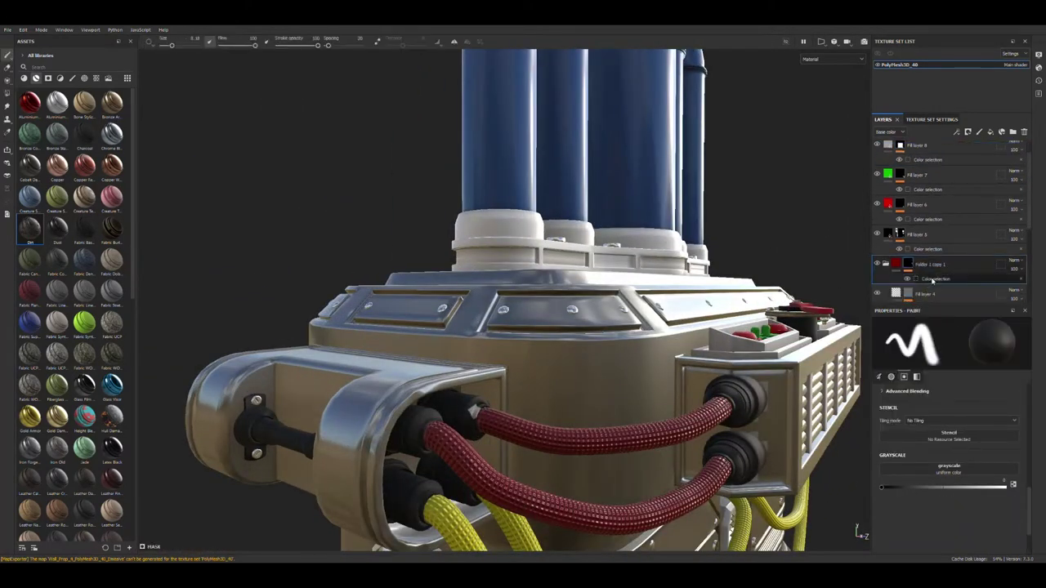
{"action": "left_click", "coordinate": [932, 281]}
{"action": "scroll", "coordinate": [931, 266], "scroll_direction": "up", "scroll_amount": 1}
{"action": "scroll", "coordinate": [929, 255], "scroll_direction": "down", "scroll_amount": 1}
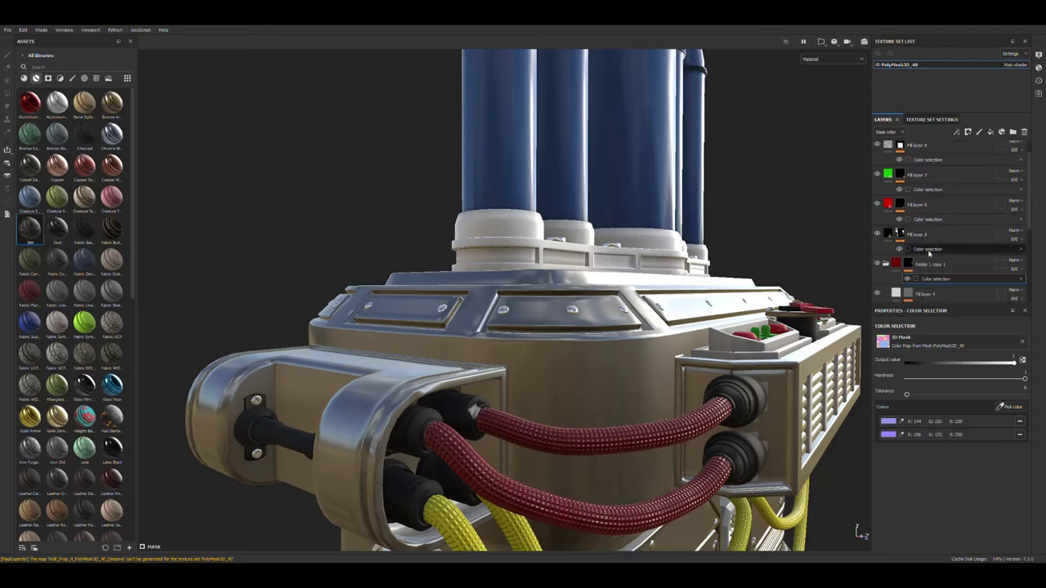
Trim Fill layer 8's Color selection down to the blue ID colours.
{"action": "left_click", "coordinate": [929, 250]}
{"action": "left_click_drag", "start_coordinate": [805, 346], "coordinate": [977, 329], "text": "alt"}
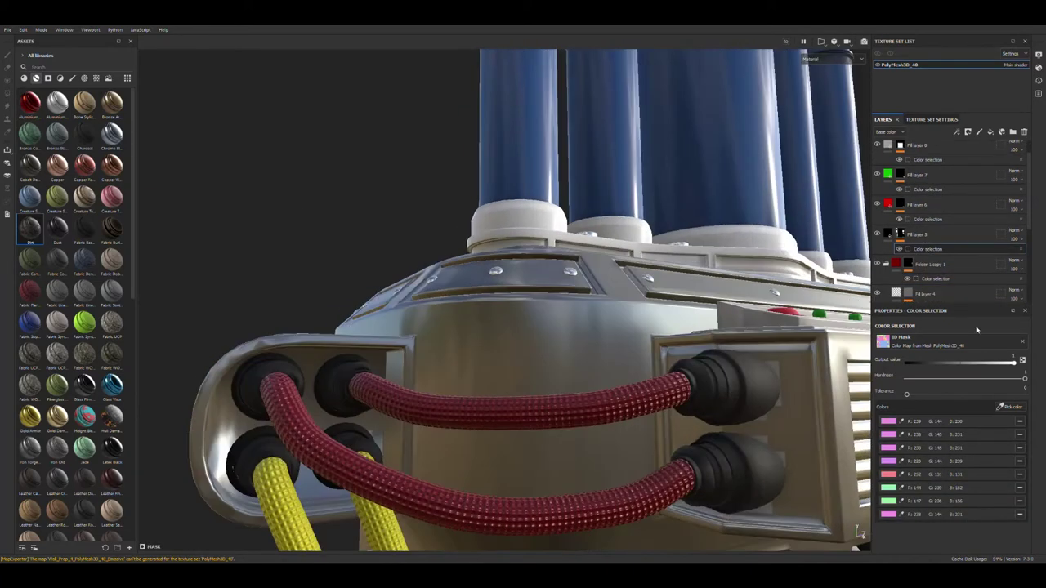
{"action": "left_click", "coordinate": [922, 147]}
{"action": "left_click", "coordinate": [927, 159]}
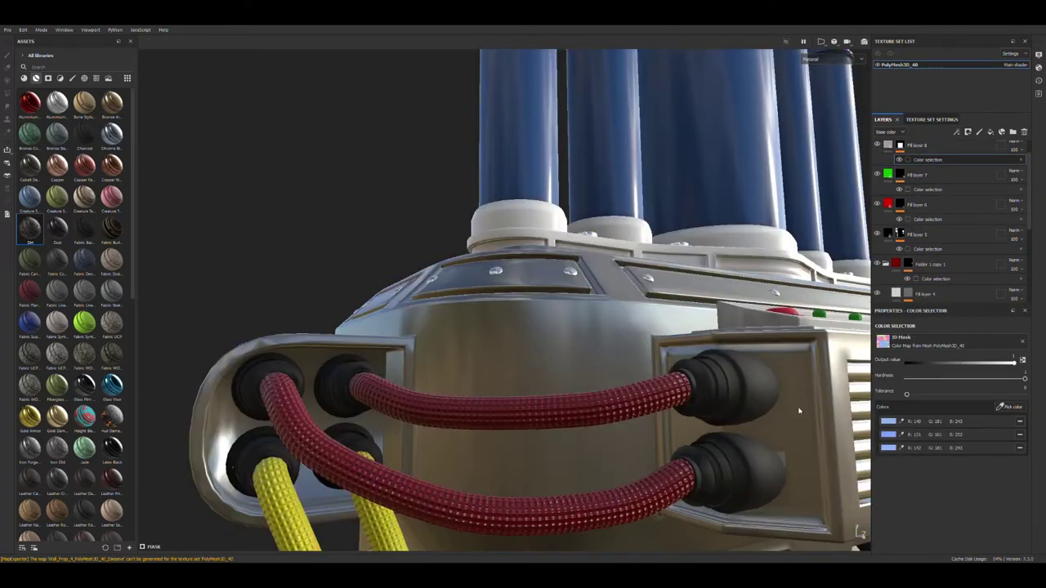
{"action": "mouse_move", "coordinate": [784, 462]}
{"action": "left_mouse_down", "text": "alt"}
{"action": "mouse_move", "coordinate": [263, 262]}
{"action": "mouse_move", "coordinate": [701, 237]}
{"action": "left_mouse_up", "text": "alt"}
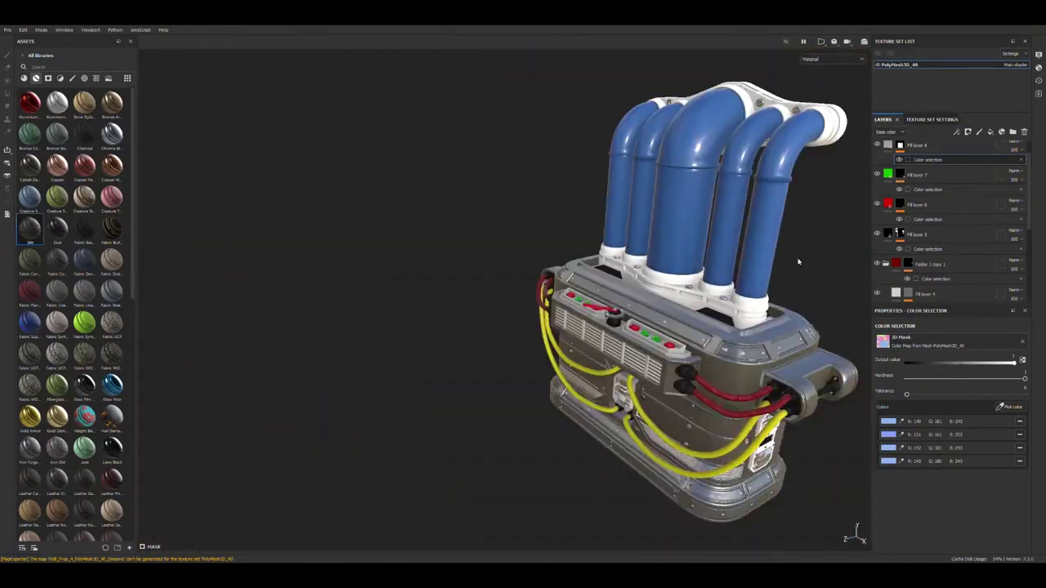
{"action": "right_click_drag", "start_coordinate": [701, 237], "coordinate": [852, 481], "text": "alt"}
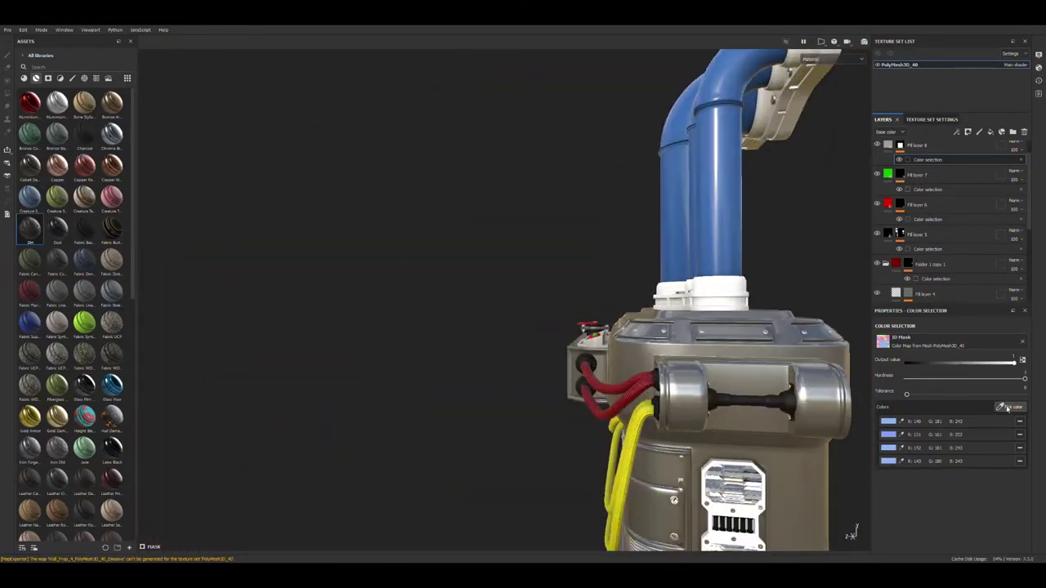
Add the green ID colour to the mask and move Fill layer 5 to the top.
{"action": "left_click", "coordinate": [1007, 407]}
{"action": "left_click", "coordinate": [775, 438]}
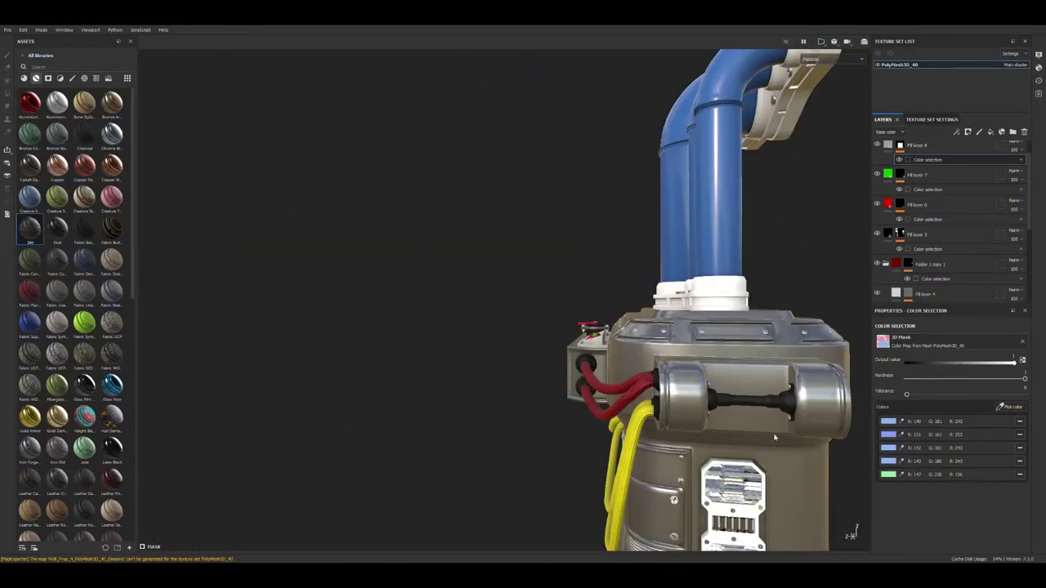
{"action": "mouse_move", "coordinate": [891, 243]}
{"action": "left_mouse_down"}
{"action": "mouse_move", "coordinate": [959, 189]}
{"action": "mouse_move", "coordinate": [965, 146]}
{"action": "left_mouse_up"}
{"action": "mouse_move", "coordinate": [531, 397]}
{"action": "left_mouse_down", "text": "alt"}
{"action": "mouse_move", "coordinate": [567, 311]}
{"action": "mouse_move", "coordinate": [403, 313]}
{"action": "mouse_move", "coordinate": [833, 437]}
{"action": "mouse_move", "coordinate": [747, 439]}
{"action": "mouse_move", "coordinate": [749, 250]}
{"action": "left_mouse_up", "text": "alt"}
Add the blue ID colour to Fill layer 9's Color selection mask.
{"action": "right_click_drag", "start_coordinate": [749, 250], "coordinate": [754, 294], "text": "alt"}
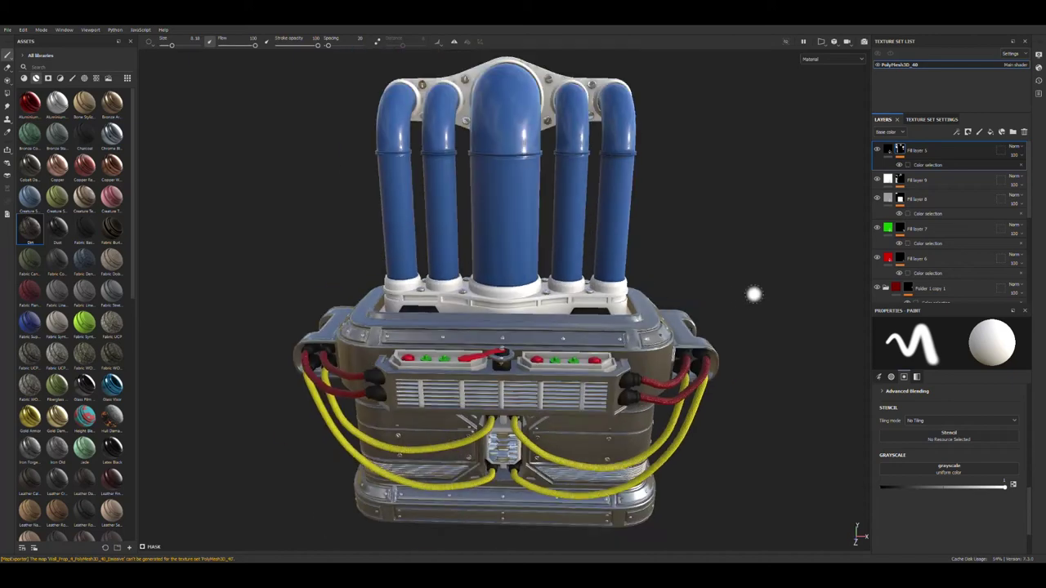
{"action": "left_click", "coordinate": [915, 165]}
{"action": "mouse_move", "coordinate": [785, 162]}
{"action": "right_mouse_down", "text": "alt"}
{"action": "mouse_move", "coordinate": [829, 234]}
{"action": "mouse_move", "coordinate": [801, 240]}
{"action": "right_mouse_up", "text": "alt"}
{"action": "left_click_drag", "start_coordinate": [800, 240], "coordinate": [788, 238], "text": "alt"}
{"action": "left_click", "coordinate": [928, 195]}
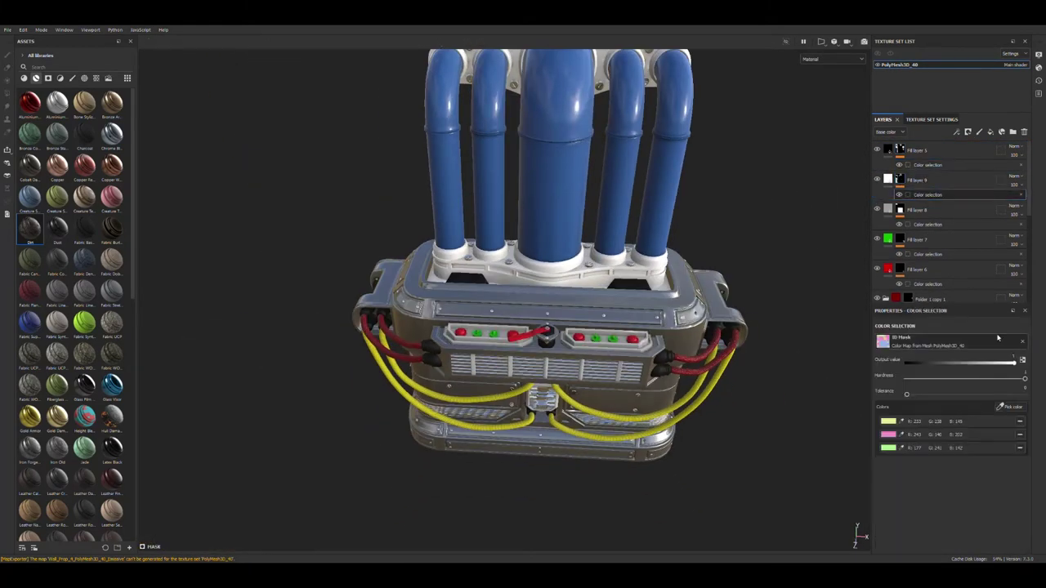
{"action": "left_click", "coordinate": [748, 305]}
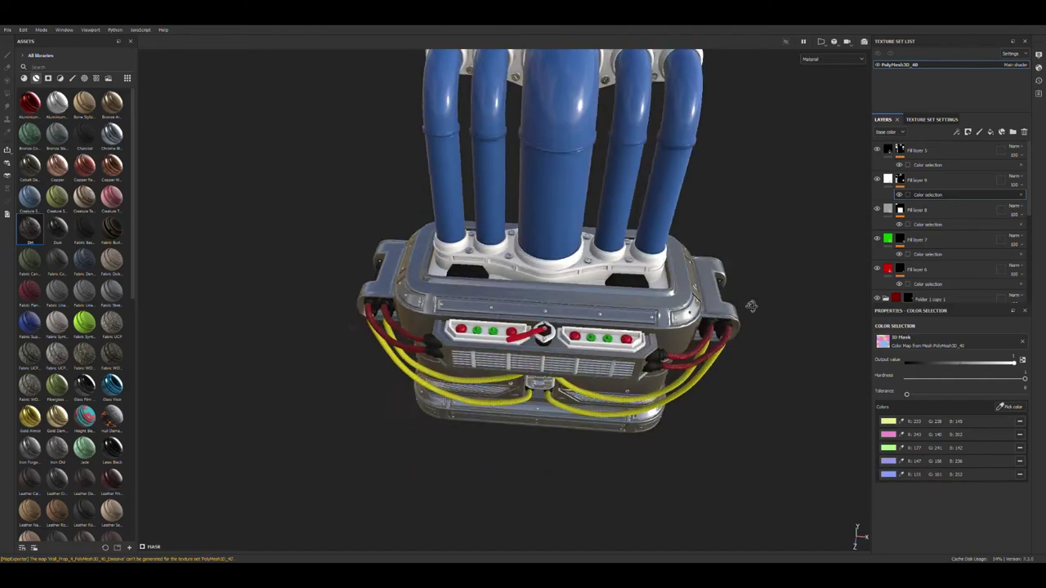
Add a new paint layer, Layer 1, and place it at the top of the stack.
{"action": "mouse_move", "coordinate": [750, 303]}
{"action": "left_mouse_down", "text": "alt"}
{"action": "mouse_move", "coordinate": [798, 227]}
{"action": "mouse_move", "coordinate": [852, 275]}
{"action": "mouse_move", "coordinate": [777, 229]}
{"action": "left_mouse_up", "text": "alt"}
{"action": "mouse_move", "coordinate": [778, 229]}
{"action": "right_mouse_down", "text": "alt"}
{"action": "mouse_move", "coordinate": [784, 254]}
{"action": "mouse_move", "coordinate": [817, 270]}
{"action": "right_mouse_up", "text": "alt"}
{"action": "left_click", "coordinate": [980, 131]}
{"action": "left_click_drag", "start_coordinate": [920, 179], "coordinate": [946, 156]}
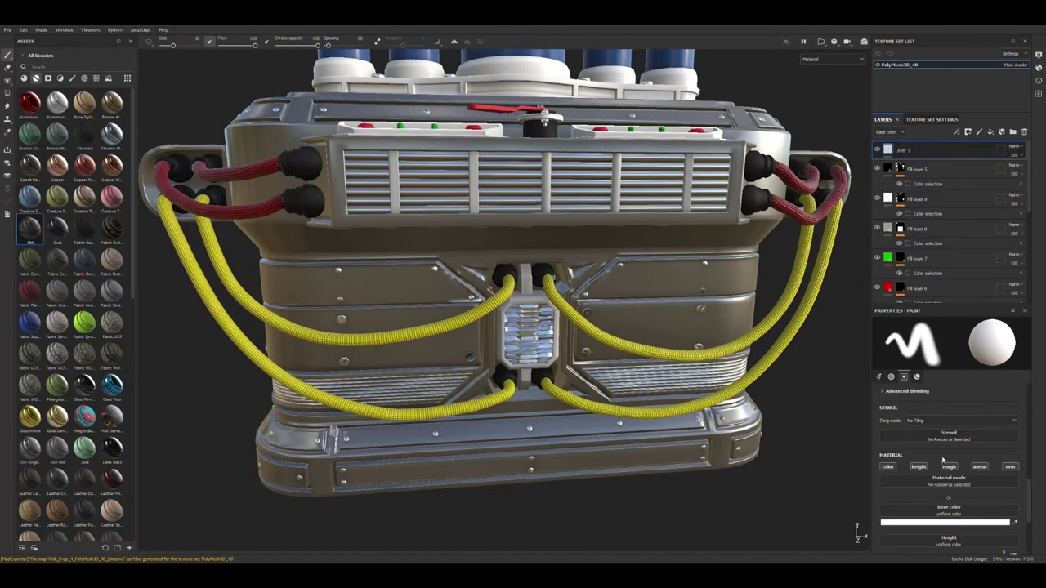
Choose the Sign Biohazard alpha and stamp it onto the left front panel.
{"action": "scroll", "coordinate": [943, 462], "scroll_direction": "down", "scroll_amount": 2}
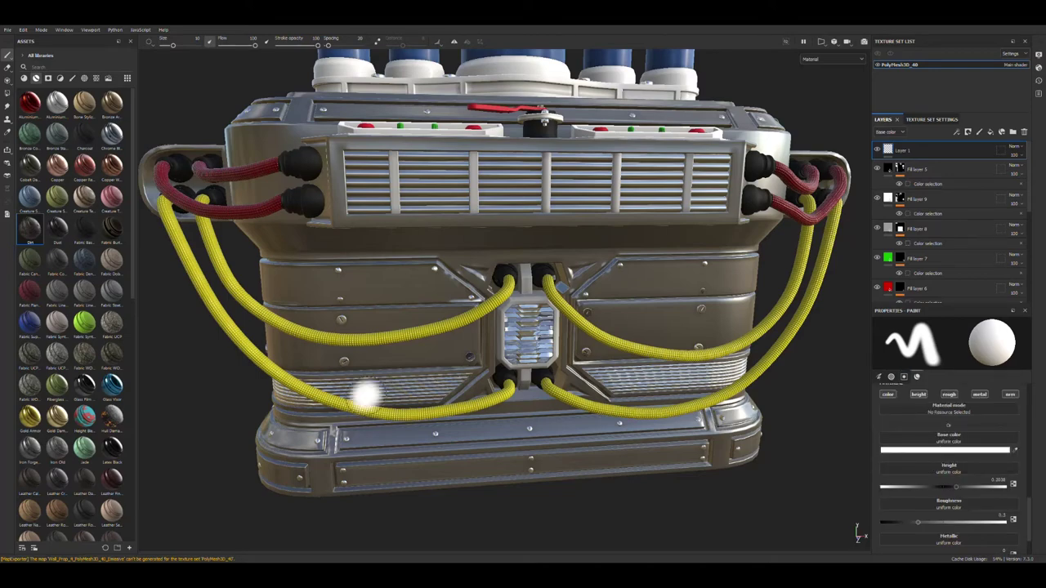
{"action": "left_click", "coordinate": [83, 78]}
{"action": "scroll", "coordinate": [65, 269], "scroll_direction": "down", "scroll_amount": 5}
{"action": "scroll", "coordinate": [66, 269], "scroll_direction": "down", "scroll_amount": 5}
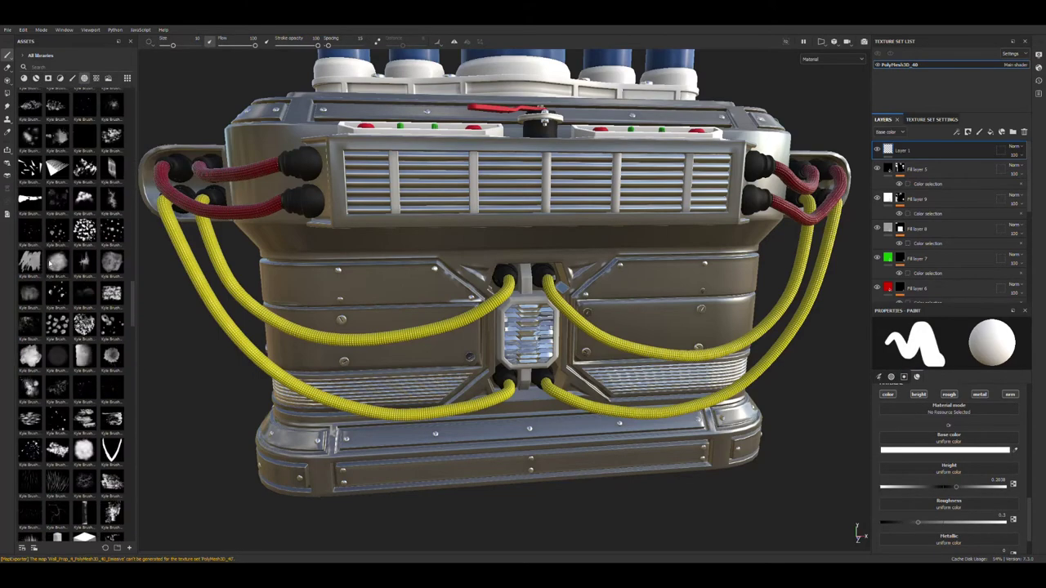
{"action": "scroll", "coordinate": [58, 265], "scroll_direction": "down", "scroll_amount": 5}
{"action": "scroll", "coordinate": [80, 319], "scroll_direction": "down", "scroll_amount": 3}
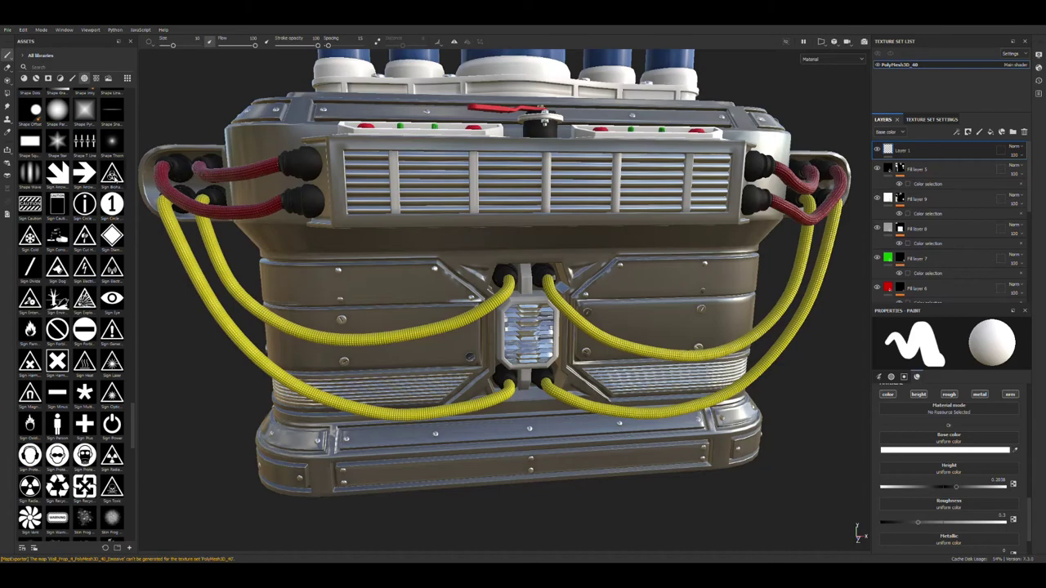
{"action": "left_click", "coordinate": [112, 173]}
{"action": "left_click", "coordinate": [667, 291]}
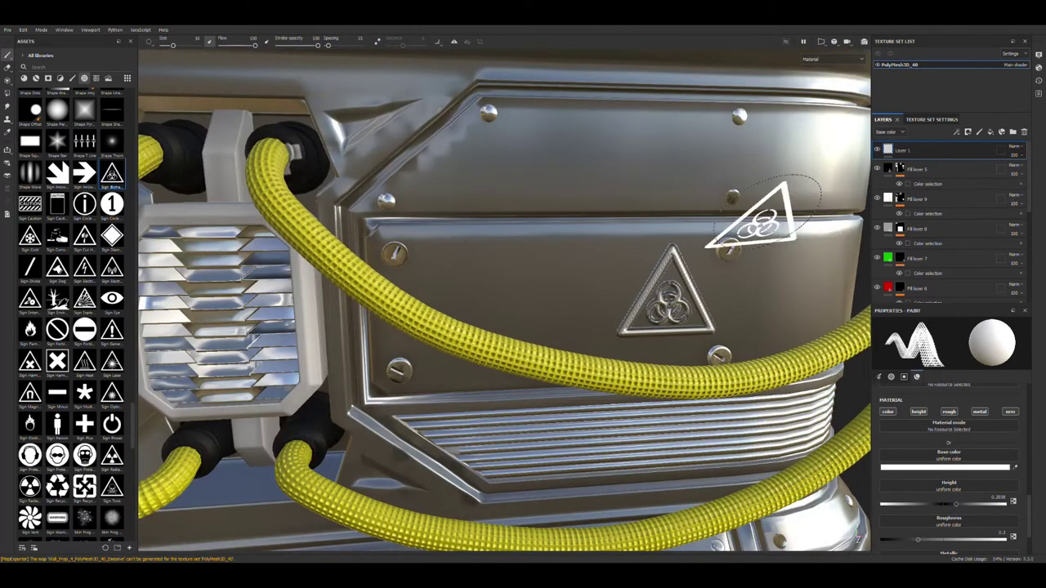
Orbit the view around the generator to face the central vent.
{"action": "left_click_drag", "start_coordinate": [868, 276], "coordinate": [821, 172], "text": "alt"}
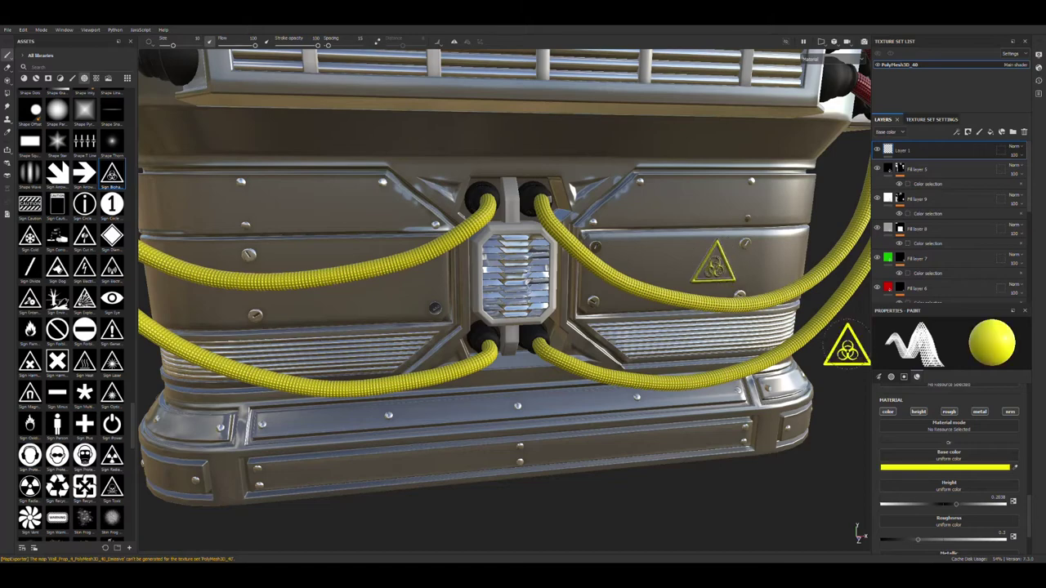
{"action": "scroll", "coordinate": [847, 348], "scroll_direction": "up", "scroll_amount": 3}
{"action": "scroll", "coordinate": [799, 346], "scroll_direction": "down", "scroll_amount": 3}
{"action": "left_click_drag", "start_coordinate": [799, 346], "coordinate": [339, 315], "text": "alt"}
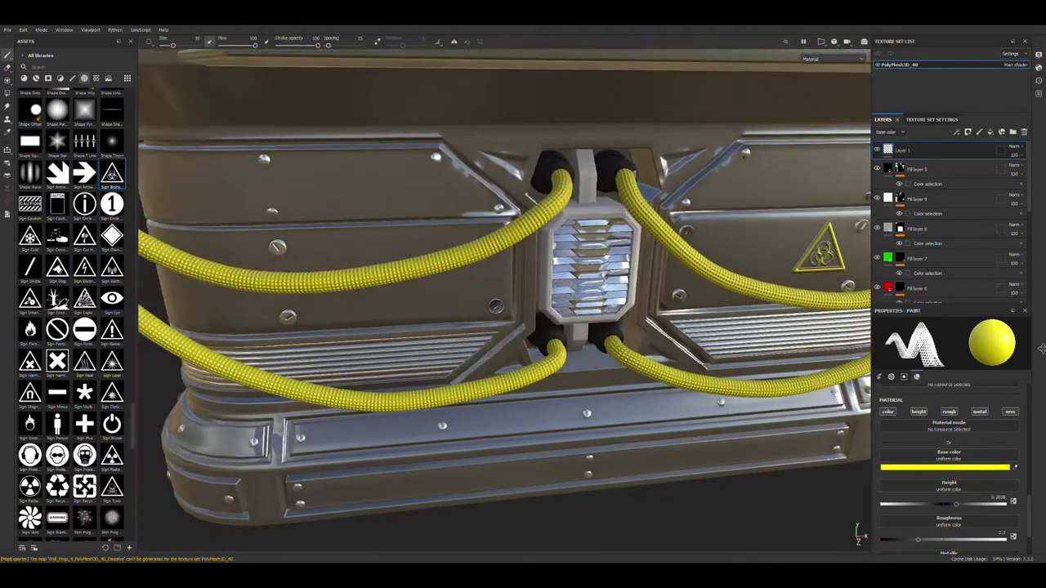
{"action": "scroll", "coordinate": [339, 315], "scroll_direction": "up", "scroll_amount": 3}
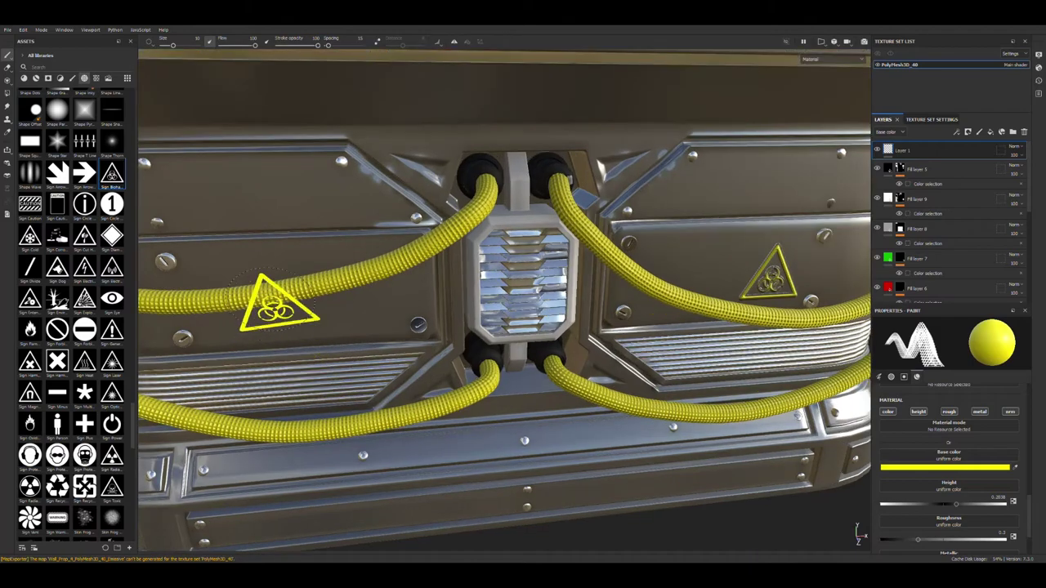
{"action": "mouse_move", "coordinate": [246, 309]}
{"action": "left_mouse_down", "text": "alt"}
{"action": "mouse_move", "coordinate": [237, 303]}
{"action": "mouse_move", "coordinate": [442, 364]}
{"action": "left_mouse_up", "text": "alt"}
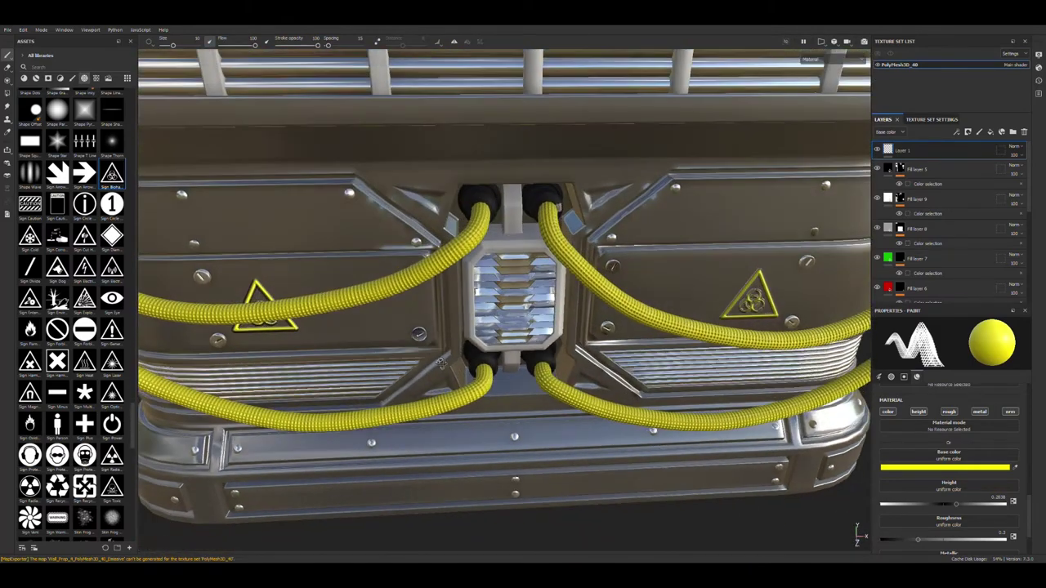
{"action": "left_click_drag", "start_coordinate": [509, 335], "coordinate": [603, 321], "text": "alt"}
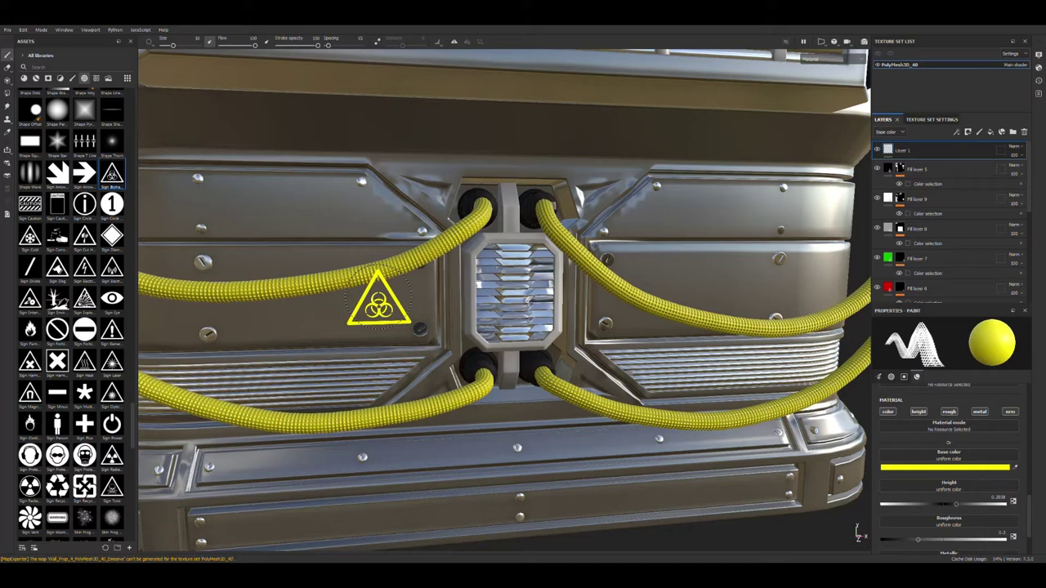
{"action": "left_click_drag", "start_coordinate": [379, 301], "coordinate": [376, 296], "text": "alt"}
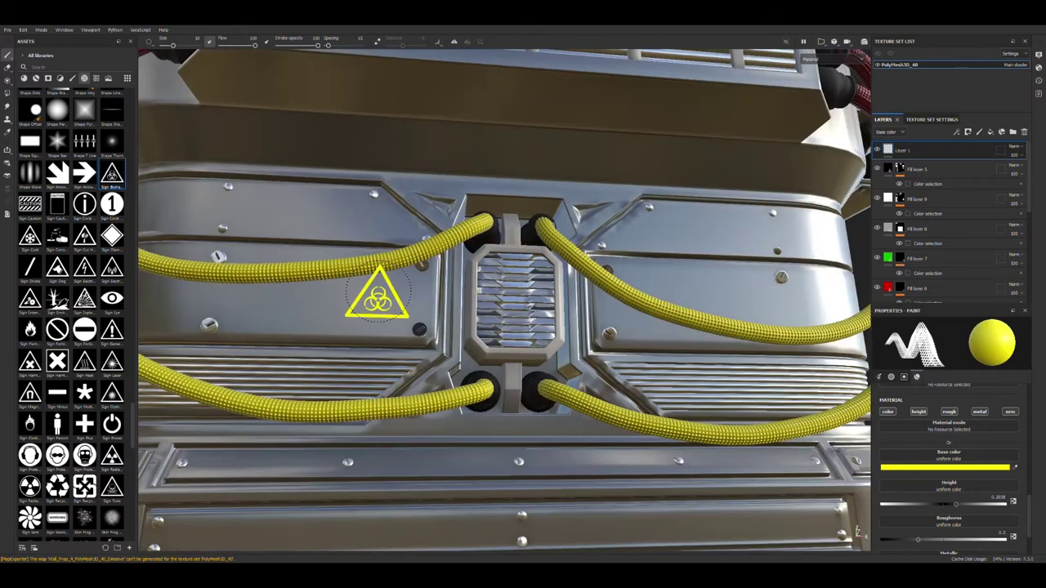
{"action": "left_click_drag", "start_coordinate": [648, 300], "coordinate": [654, 292], "text": "alt"}
{"action": "left_click_drag", "start_coordinate": [724, 339], "coordinate": [719, 311], "text": "alt"}
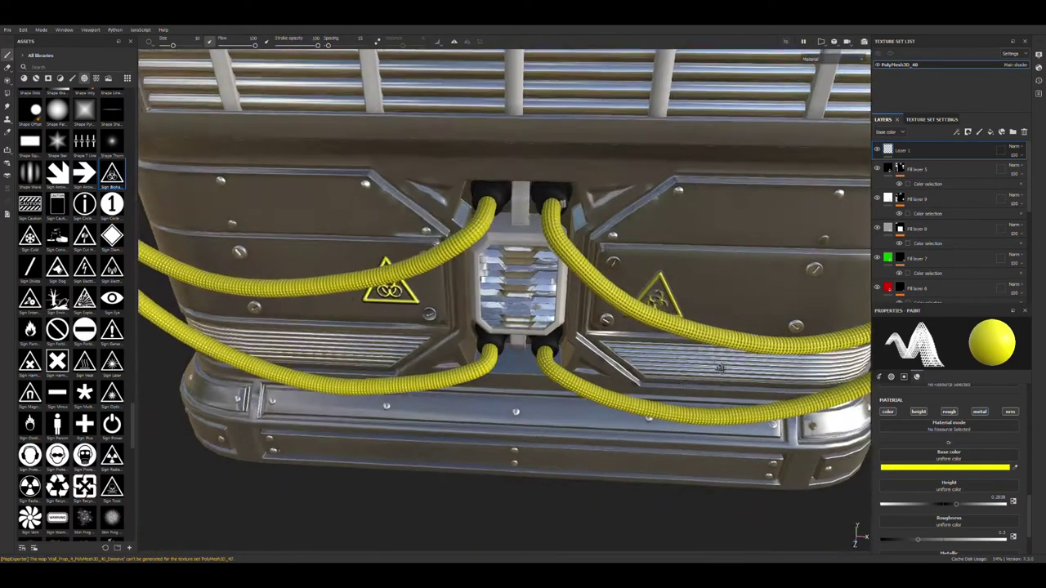
{"action": "scroll", "coordinate": [82, 372], "scroll_direction": "down", "scroll_amount": 3}
{"action": "scroll", "coordinate": [81, 371], "scroll_direction": "down", "scroll_amount": 3}
{"action": "scroll", "coordinate": [82, 371], "scroll_direction": "down", "scroll_amount": 3}
Stamp the DANGER text alpha onto the right front panel.
{"action": "scroll", "coordinate": [69, 278], "scroll_direction": "down", "scroll_amount": 5}
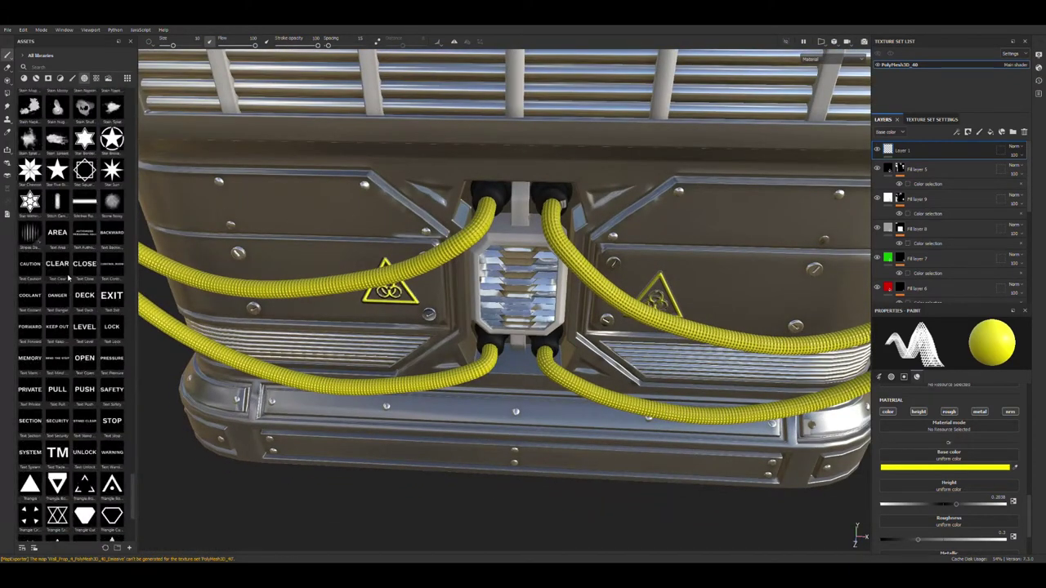
{"action": "left_click", "coordinate": [61, 300]}
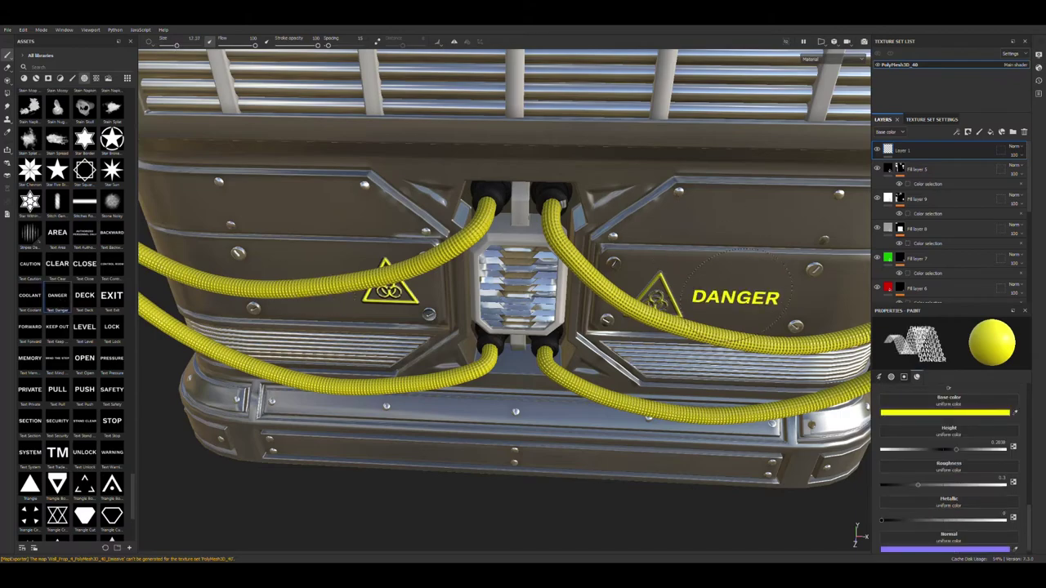
{"action": "left_click", "coordinate": [736, 297]}
{"action": "left_click_drag", "start_coordinate": [736, 297], "coordinate": [665, 283], "text": "alt"}
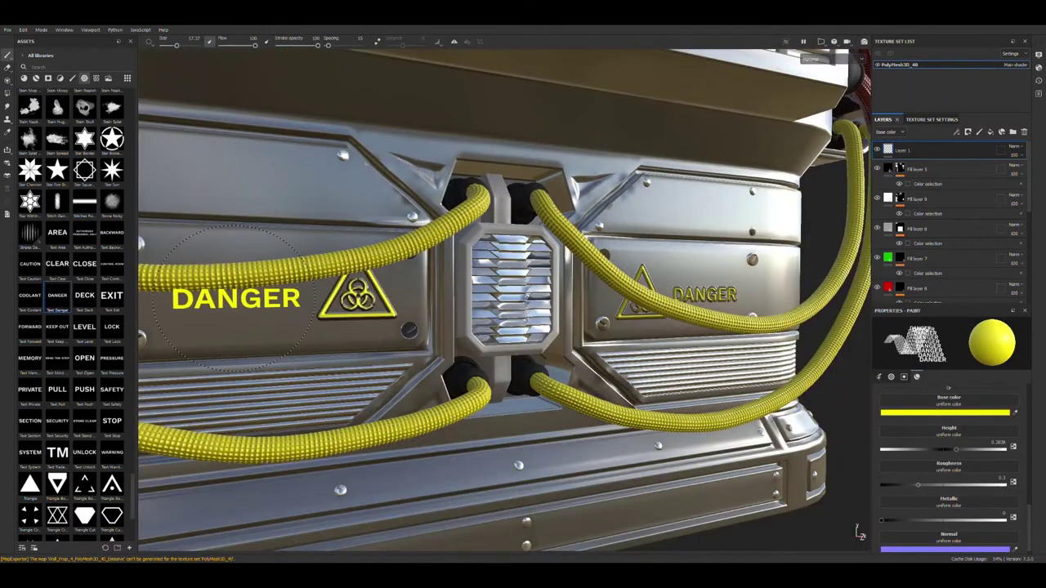
Orbit to bring the left front panel into a frontal view.
{"action": "mouse_move", "coordinate": [237, 298]}
{"action": "left_mouse_down", "text": "alt"}
{"action": "mouse_move", "coordinate": [804, 280]}
{"action": "mouse_move", "coordinate": [822, 330]}
{"action": "left_mouse_up", "text": "alt"}
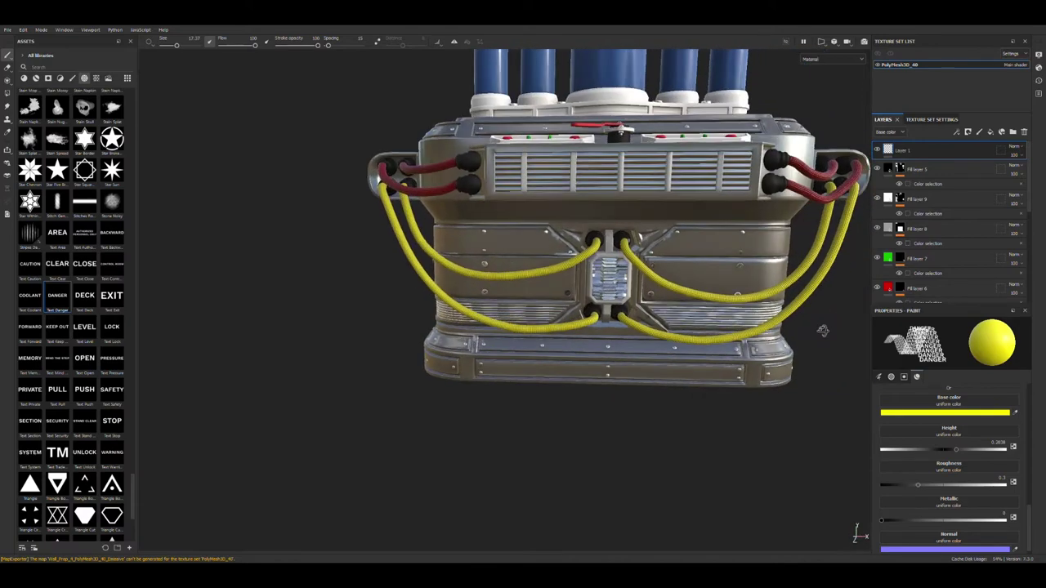
{"action": "scroll", "coordinate": [525, 294], "scroll_direction": "up", "scroll_amount": 5}
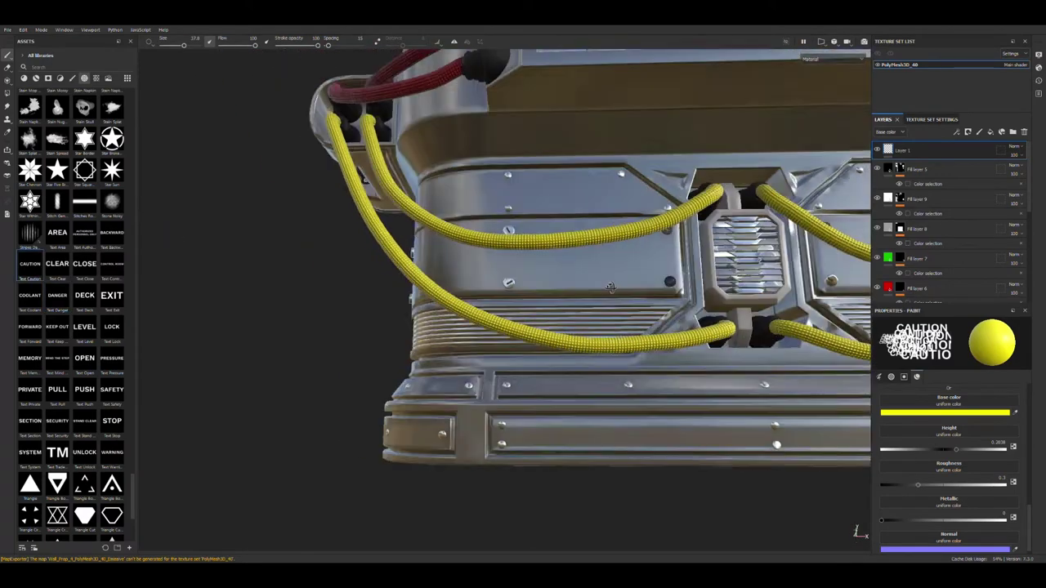
{"action": "mouse_move", "coordinate": [525, 255]}
{"action": "left_mouse_down", "text": "alt"}
{"action": "mouse_move", "coordinate": [584, 252]}
{"action": "mouse_move", "coordinate": [597, 278]}
{"action": "left_mouse_up", "text": "alt"}
{"action": "left_click_drag", "start_coordinate": [665, 281], "coordinate": [679, 260], "text": "alt"}
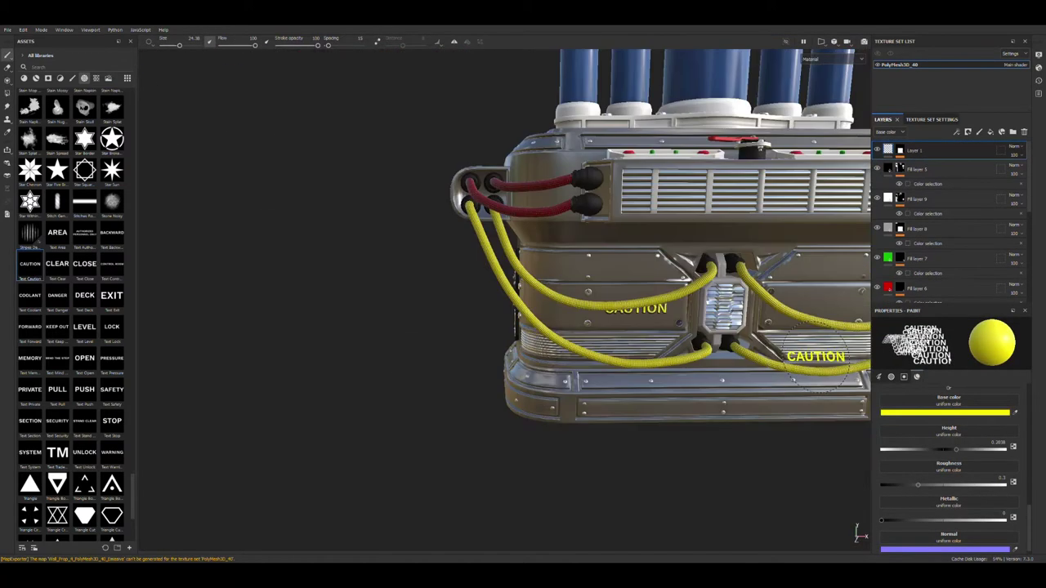
{"action": "left_click_drag", "start_coordinate": [590, 265], "coordinate": [672, 455], "text": "alt"}
{"action": "scroll", "coordinate": [74, 311], "scroll_direction": "up", "scroll_amount": 4}
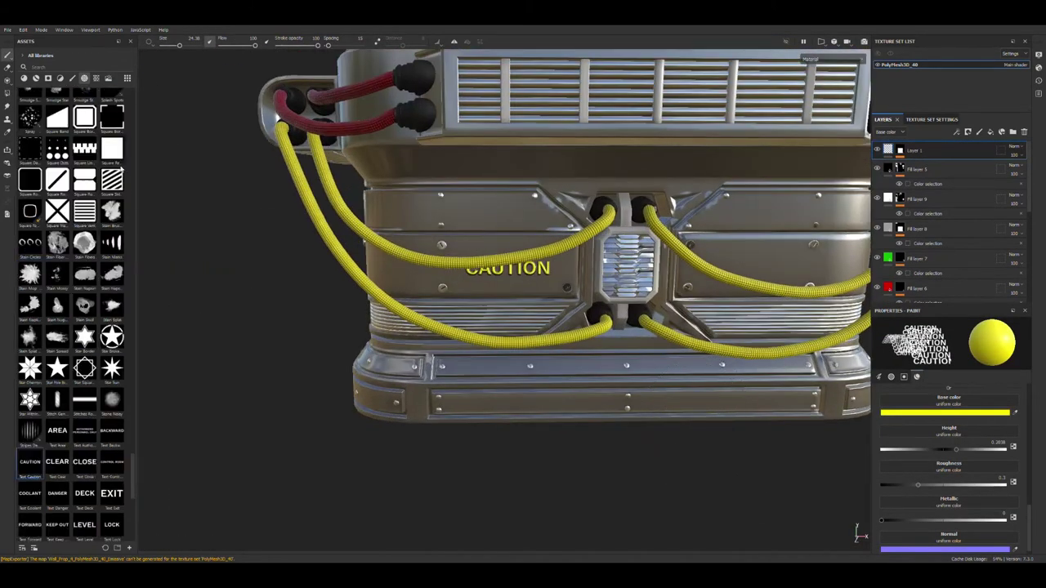
{"action": "scroll", "coordinate": [82, 286], "scroll_direction": "up", "scroll_amount": 8}
Reselect the biohazard sign stamp and zoom out to view the whole prop.
{"action": "left_click", "coordinate": [111, 173]}
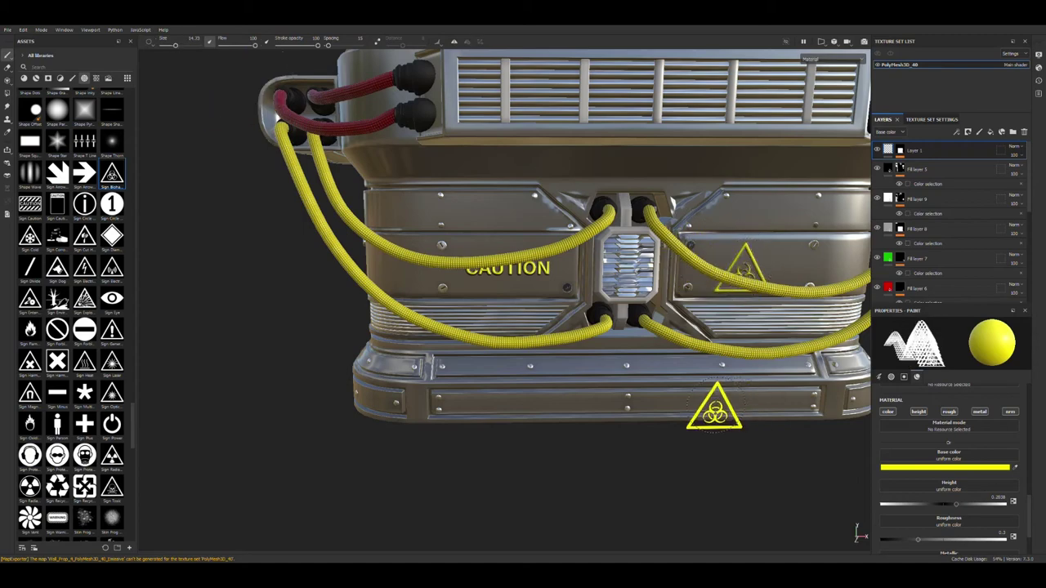
{"action": "left_click_drag", "start_coordinate": [714, 406], "coordinate": [728, 451], "text": "alt"}
{"action": "scroll", "coordinate": [728, 450], "scroll_direction": "down", "scroll_amount": 5}
{"action": "mouse_move", "coordinate": [801, 221]}
{"action": "left_mouse_down", "text": "alt"}
{"action": "mouse_move", "coordinate": [775, 211]}
{"action": "mouse_move", "coordinate": [789, 250]}
{"action": "mouse_move", "coordinate": [752, 355]}
{"action": "mouse_move", "coordinate": [495, 279]}
{"action": "mouse_move", "coordinate": [812, 300]}
{"action": "left_mouse_up", "text": "alt"}
{"action": "scroll", "coordinate": [743, 210], "scroll_direction": "up", "scroll_amount": 3}
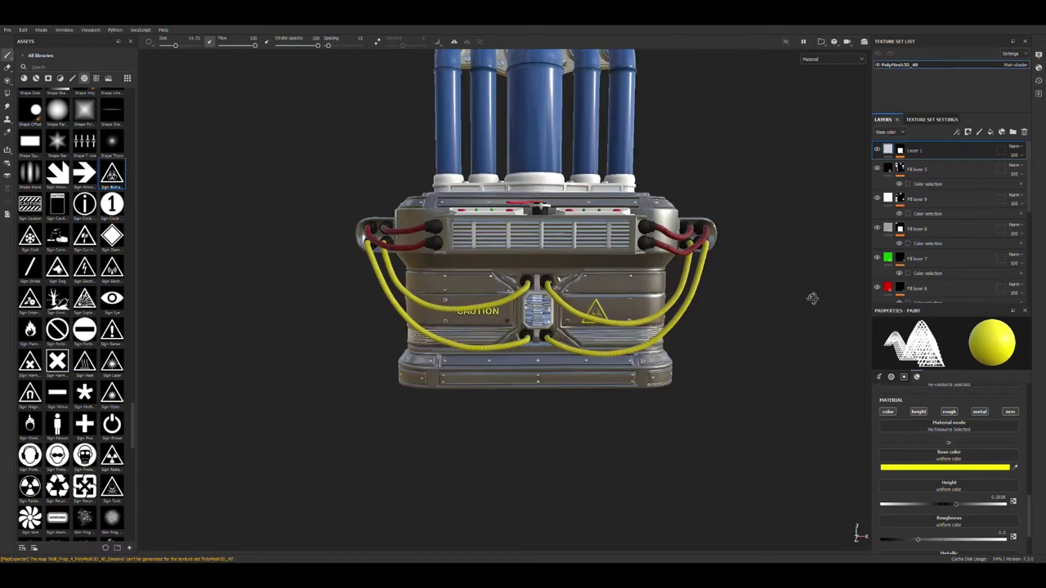
{"action": "scroll", "coordinate": [813, 299], "scroll_direction": "up", "scroll_amount": 5}
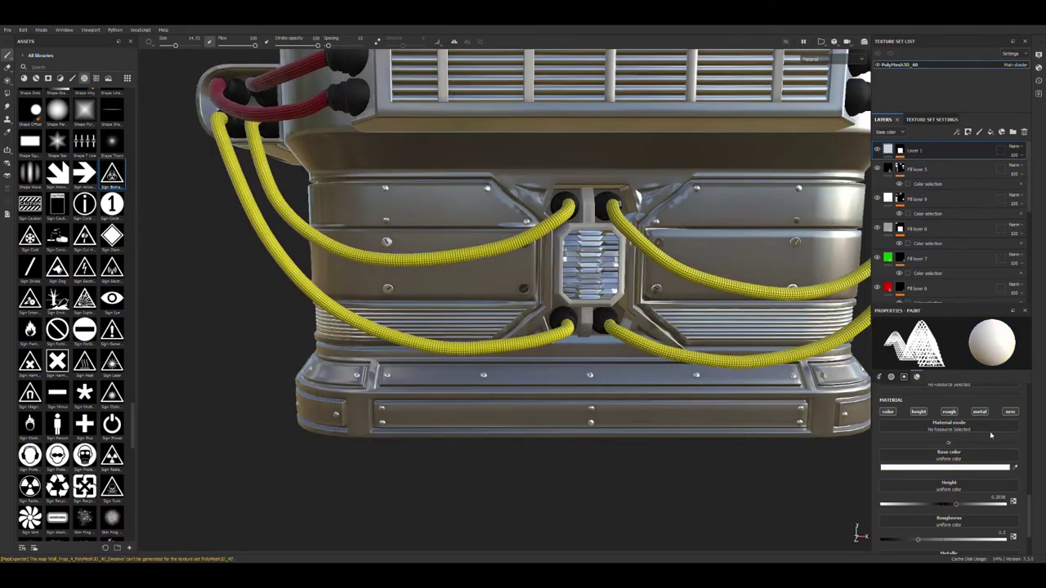
{"action": "scroll", "coordinate": [948, 490], "scroll_direction": "down", "scroll_amount": 2}
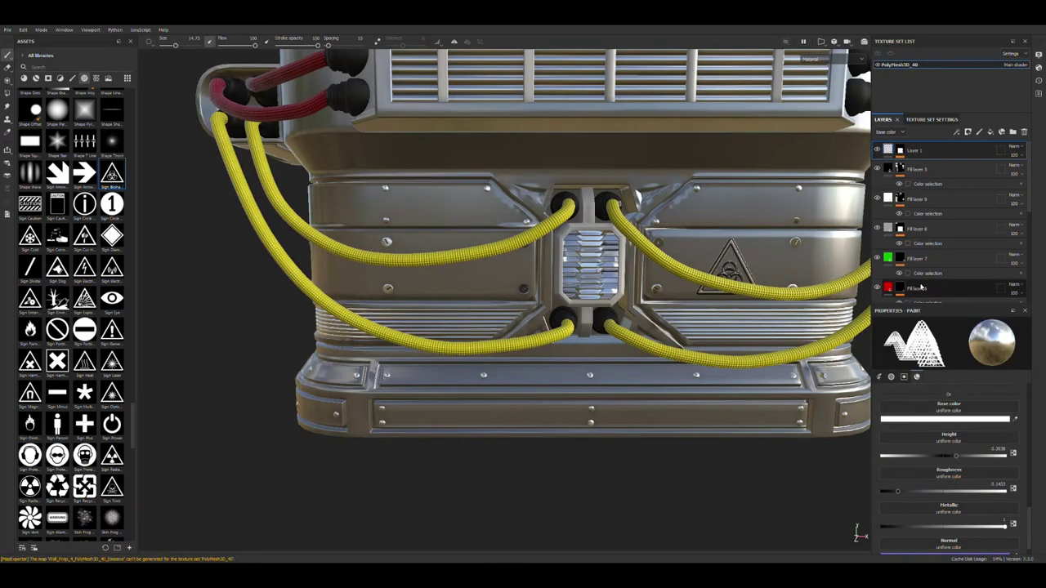
{"action": "scroll", "coordinate": [73, 327], "scroll_direction": "down", "scroll_amount": 3}
{"action": "scroll", "coordinate": [74, 327], "scroll_direction": "down", "scroll_amount": 5}
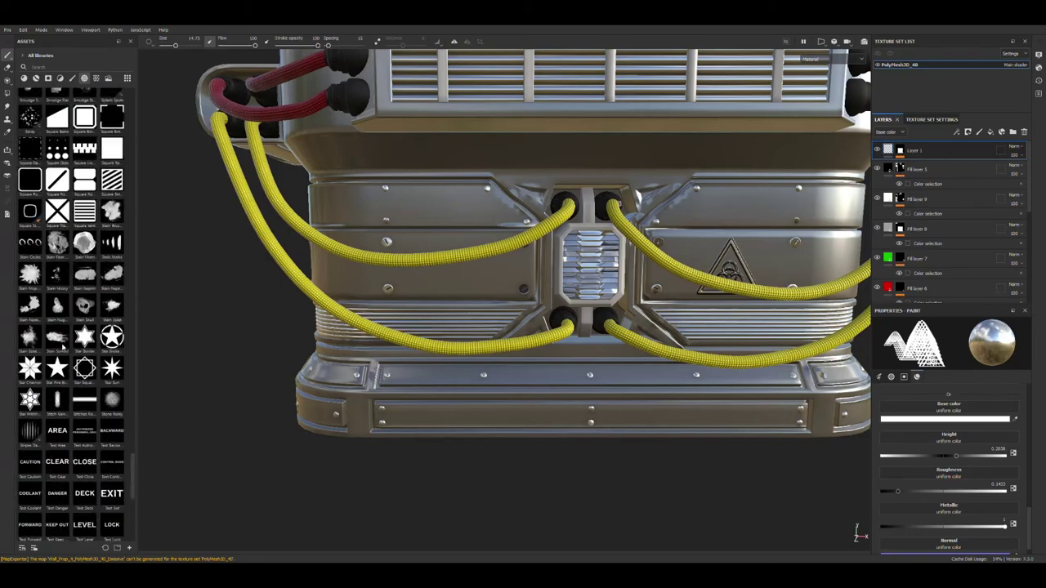
{"action": "scroll", "coordinate": [73, 327], "scroll_direction": "down", "scroll_amount": 2}
Stamp CAUTION onto the front panel, then undo it with Ctrl+Z.
{"action": "left_click", "coordinate": [29, 362]}
{"action": "left_click", "coordinate": [440, 266]}
{"action": "mouse_move", "coordinate": [630, 303]}
{"action": "left_mouse_down", "text": "alt"}
{"action": "mouse_move", "coordinate": [490, 287]}
{"action": "mouse_move", "coordinate": [635, 490]}
{"action": "mouse_move", "coordinate": [733, 439]}
{"action": "left_mouse_up", "text": "alt"}
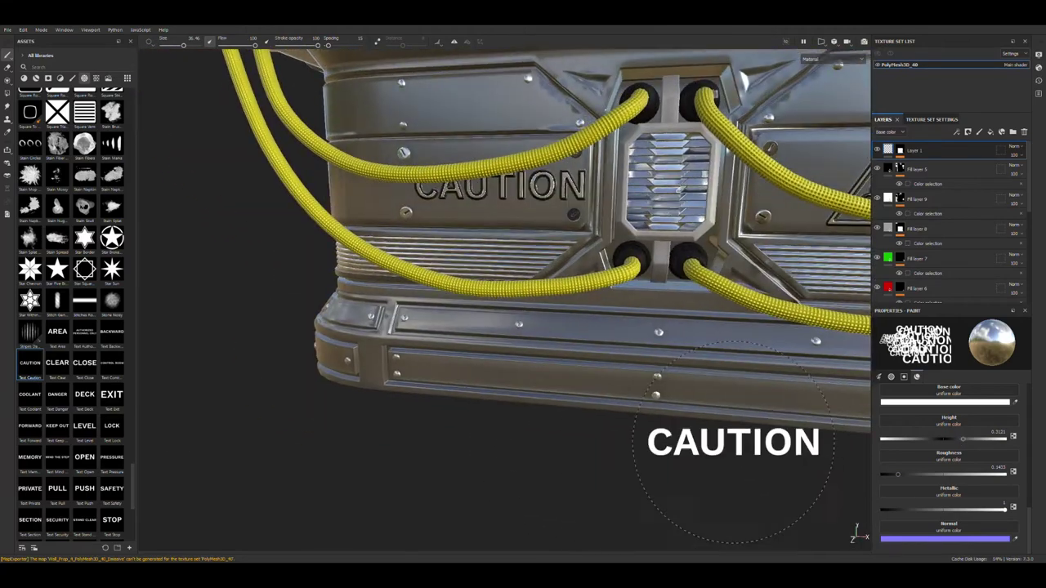
{"action": "key", "text": "ctrl+z"}
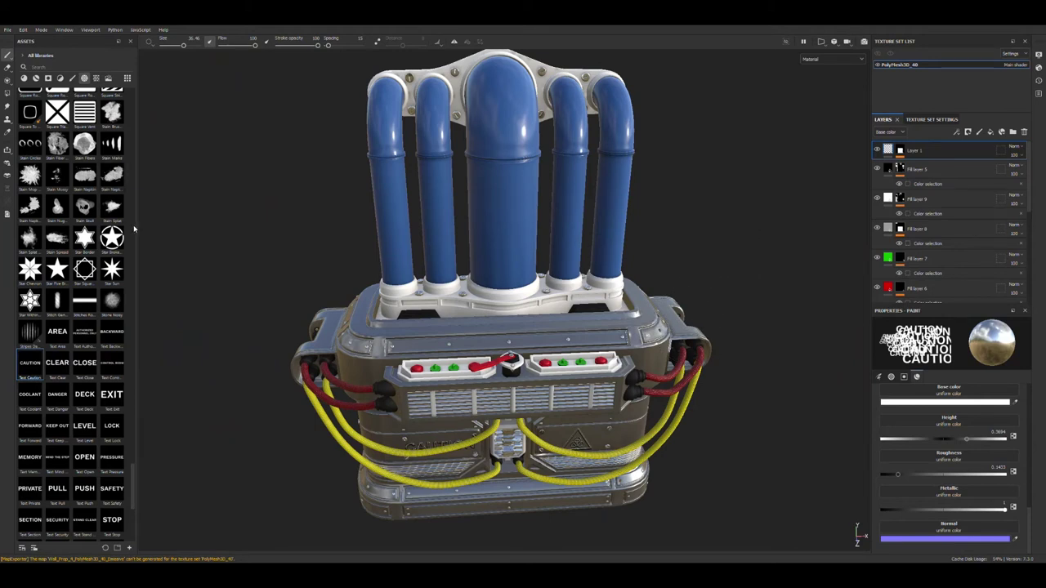
Switch the Assets filter to Brushes and select the Scratches brush.
{"action": "left_click", "coordinate": [72, 79]}
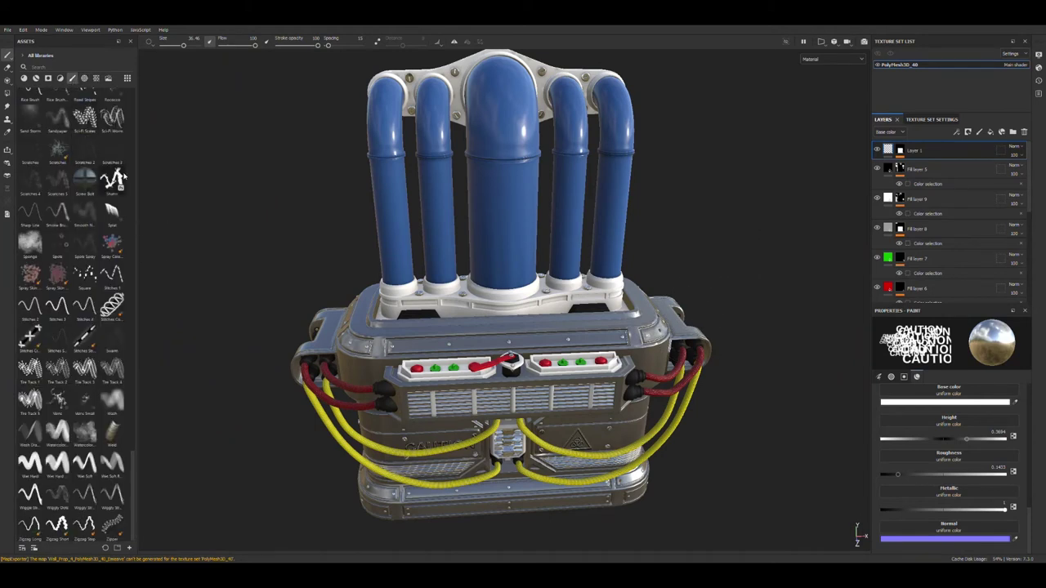
{"action": "left_click", "coordinate": [59, 150]}
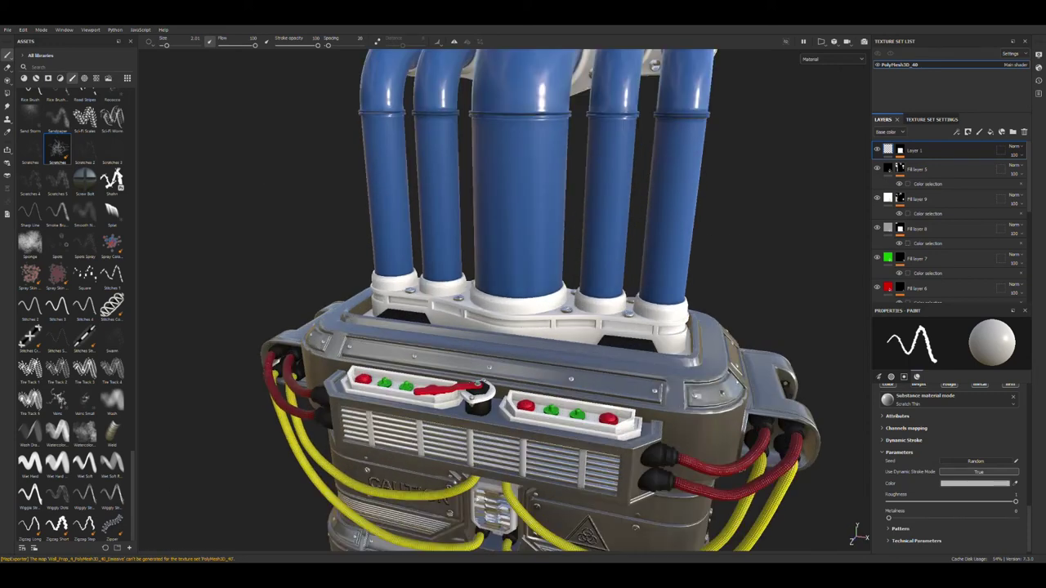
{"action": "scroll", "coordinate": [937, 260], "scroll_direction": "down", "scroll_amount": 2}
Select Folder 1 copy 1 and Fill layer 3, then show Fill layer 6's red material settings.
{"action": "left_click", "coordinate": [937, 258]}
{"action": "scroll", "coordinate": [915, 262], "scroll_direction": "down", "scroll_amount": 1}
{"action": "left_click", "coordinate": [932, 272]}
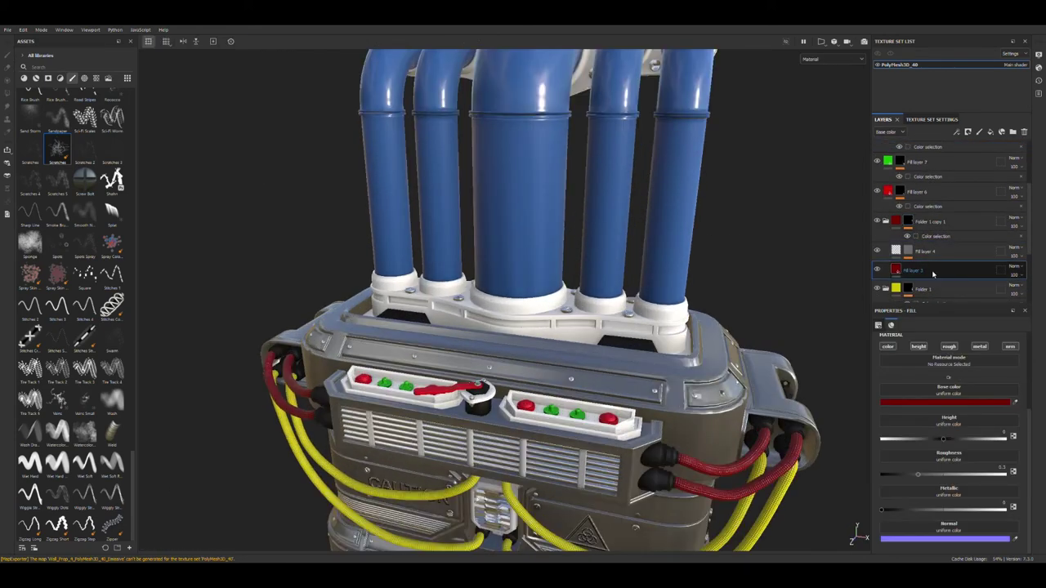
{"action": "left_click_drag", "start_coordinate": [792, 299], "coordinate": [880, 350], "text": "alt"}
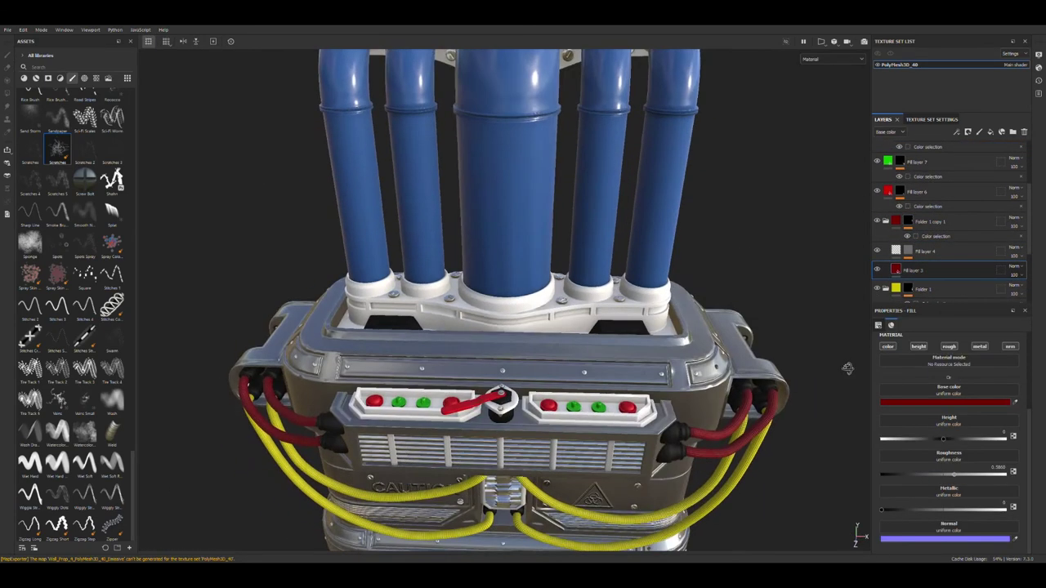
{"action": "left_click", "coordinate": [896, 194]}
{"action": "left_click", "coordinate": [889, 192]}
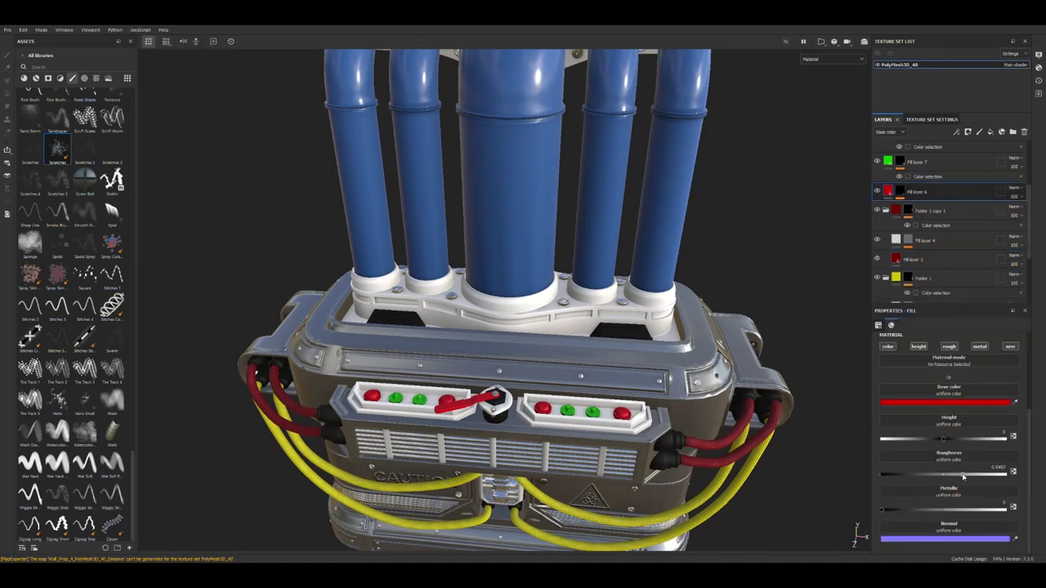
{"action": "scroll", "coordinate": [366, 76], "scroll_direction": "down", "scroll_amount": 2}
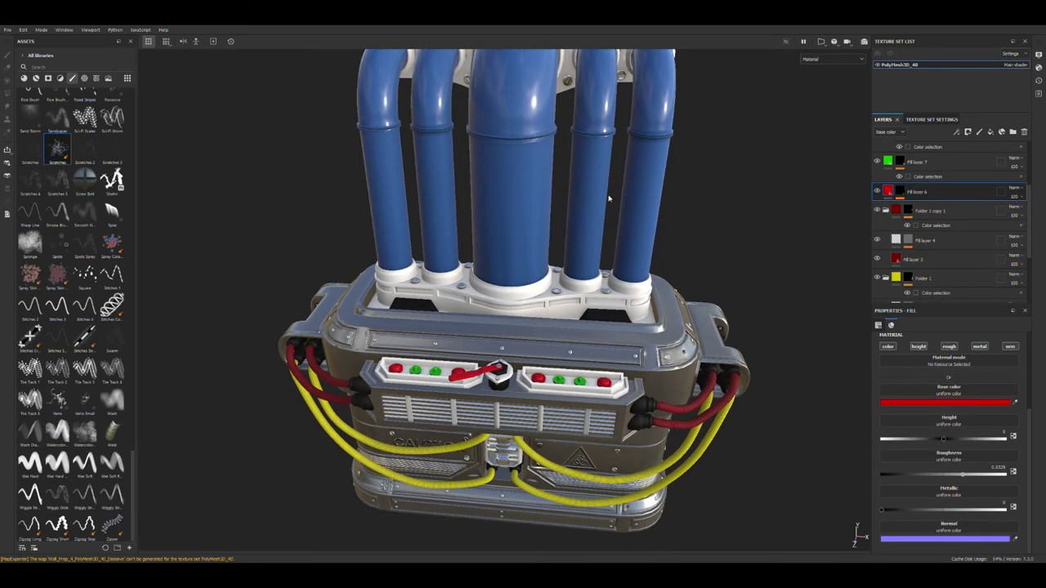